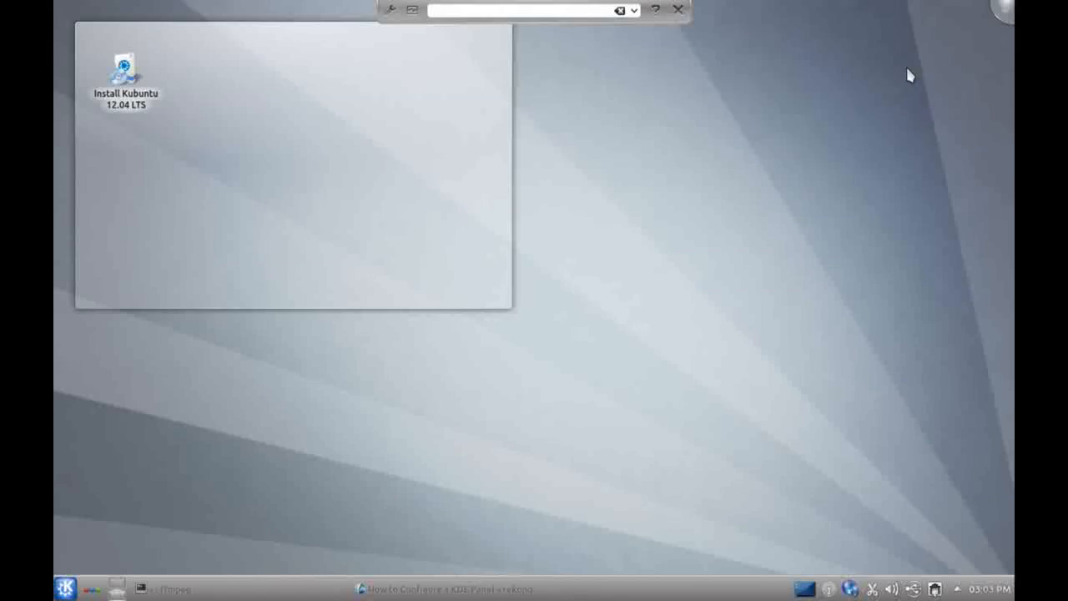
Unlock the desktop widgets, add an empty panel to the desktop, and dismiss the command runner bar covering it
{"action": "left_click", "coordinate": [1006, 15]}
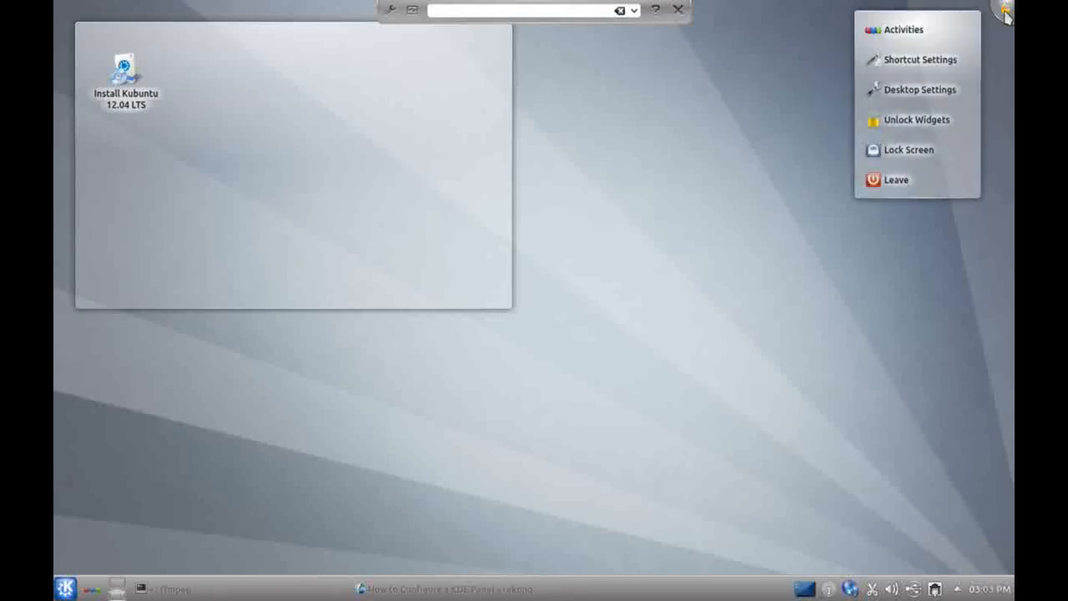
{"action": "left_click", "coordinate": [946, 121]}
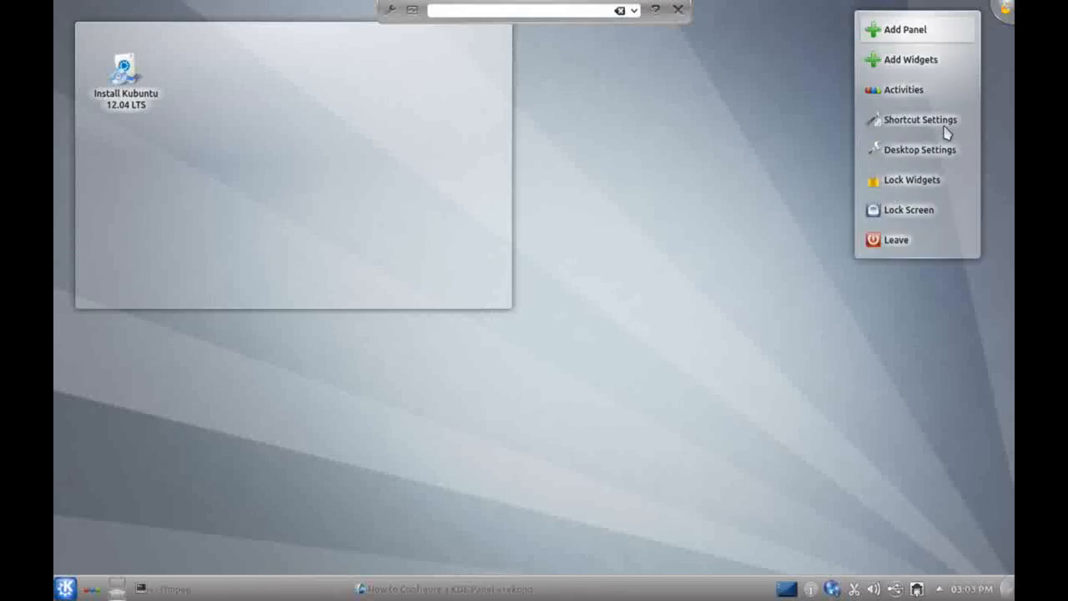
{"action": "left_click", "coordinate": [955, 33]}
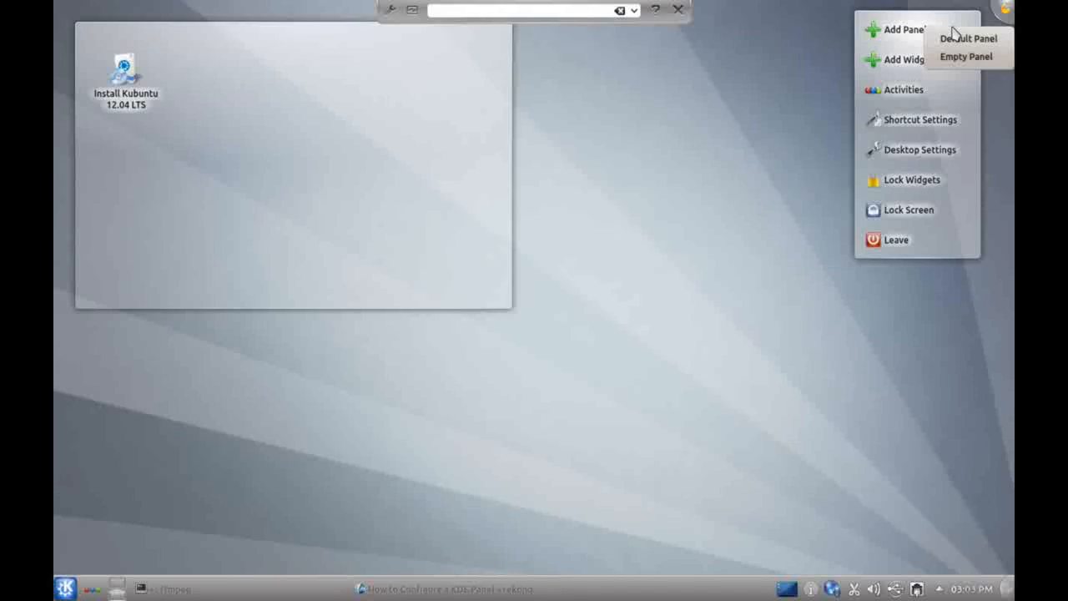
{"action": "left_click", "coordinate": [937, 29]}
{"action": "left_click", "coordinate": [941, 34]}
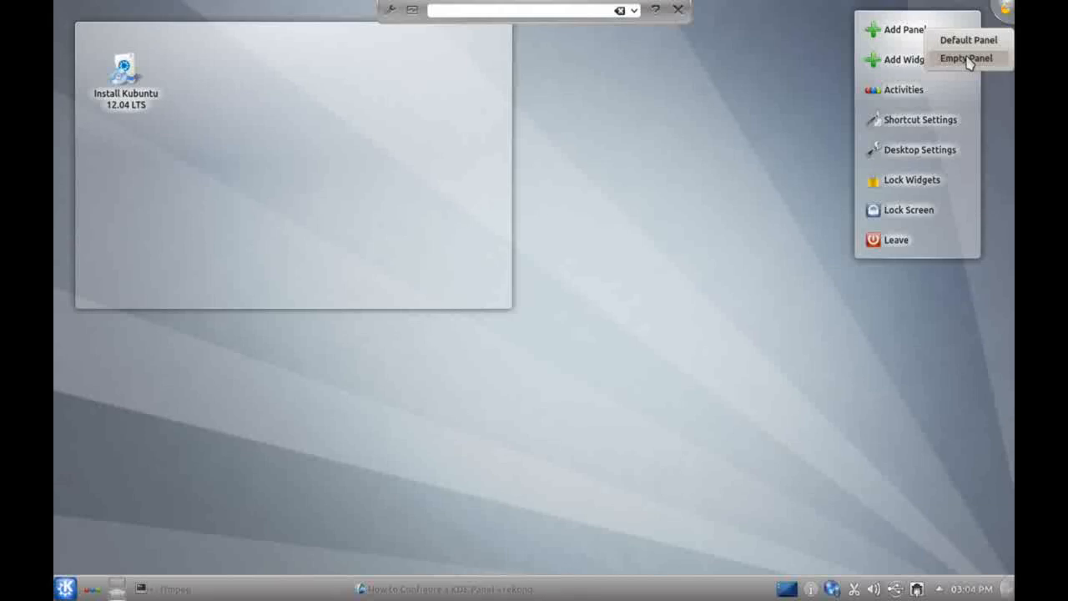
{"action": "left_click", "coordinate": [966, 58]}
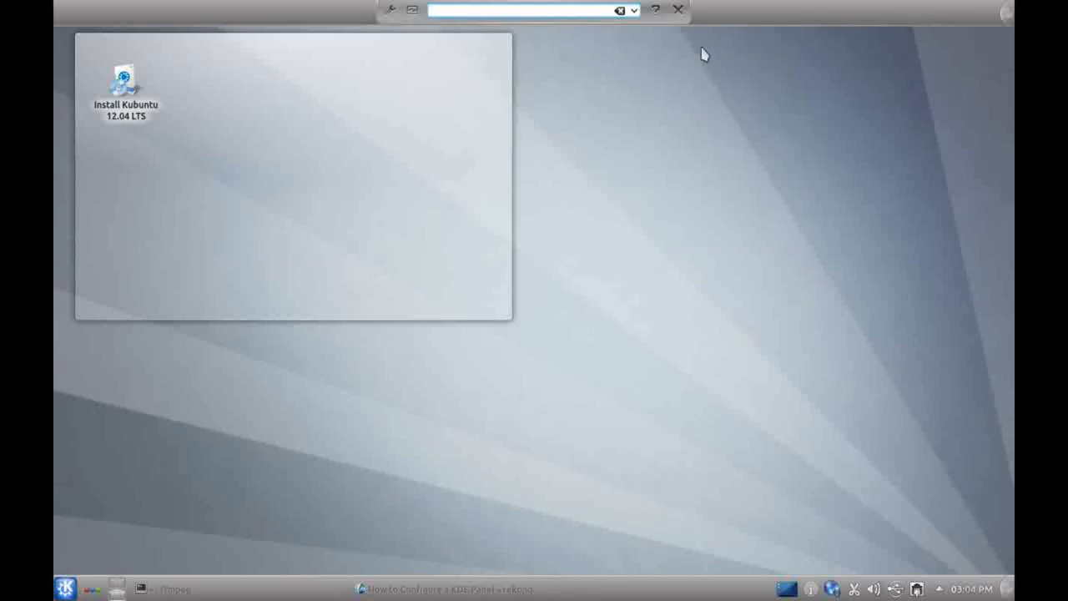
{"action": "left_click", "coordinate": [677, 12]}
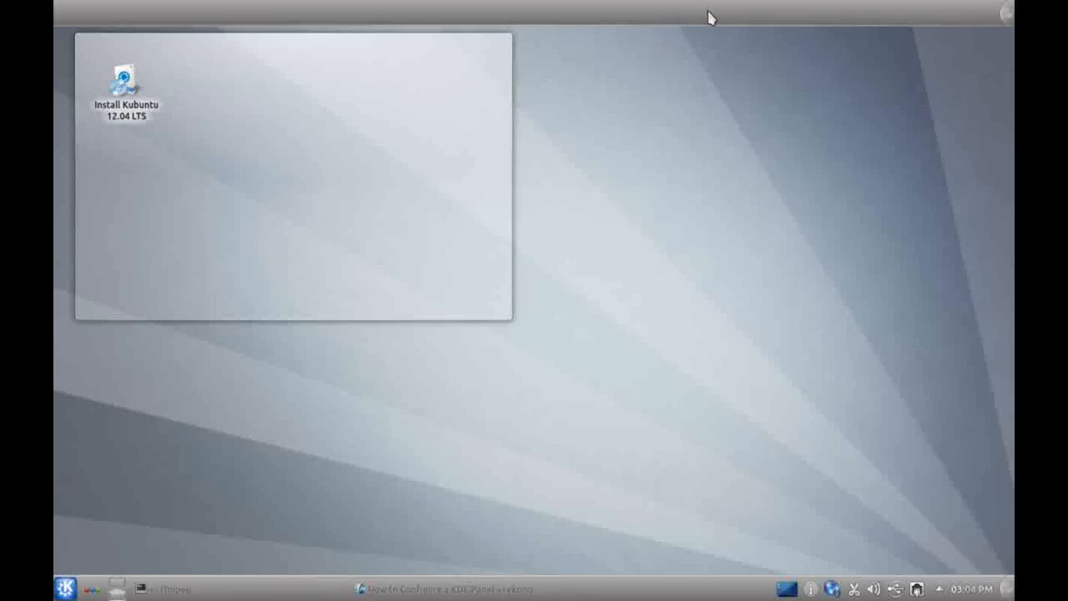
Add the Application Launcher, Analog Clock and Calculator widgets side by side at the start of the new panel
{"action": "left_click", "coordinate": [1007, 13]}
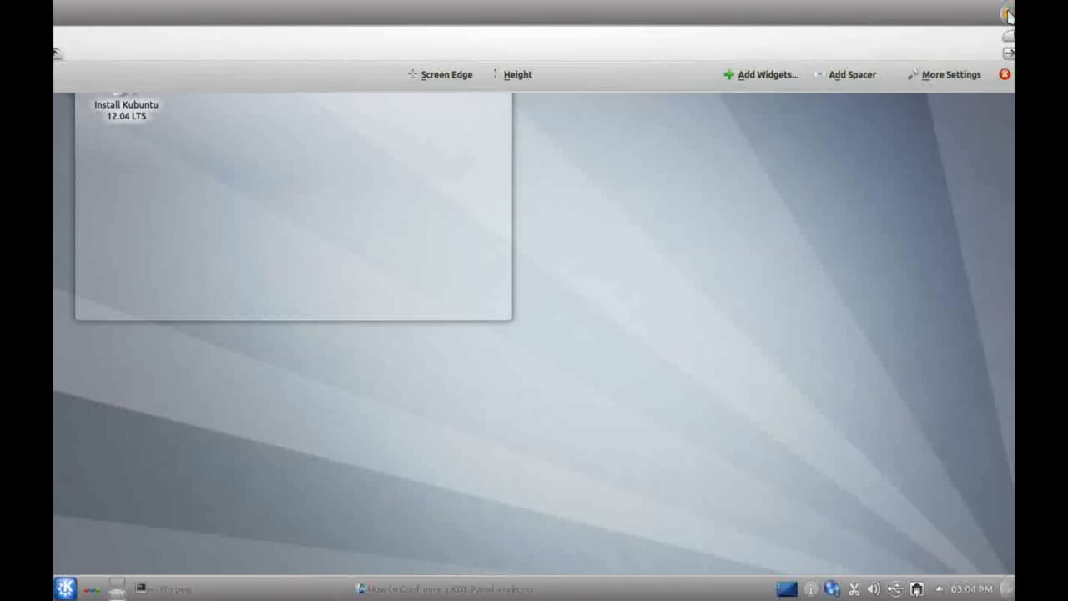
{"action": "left_click", "coordinate": [766, 75]}
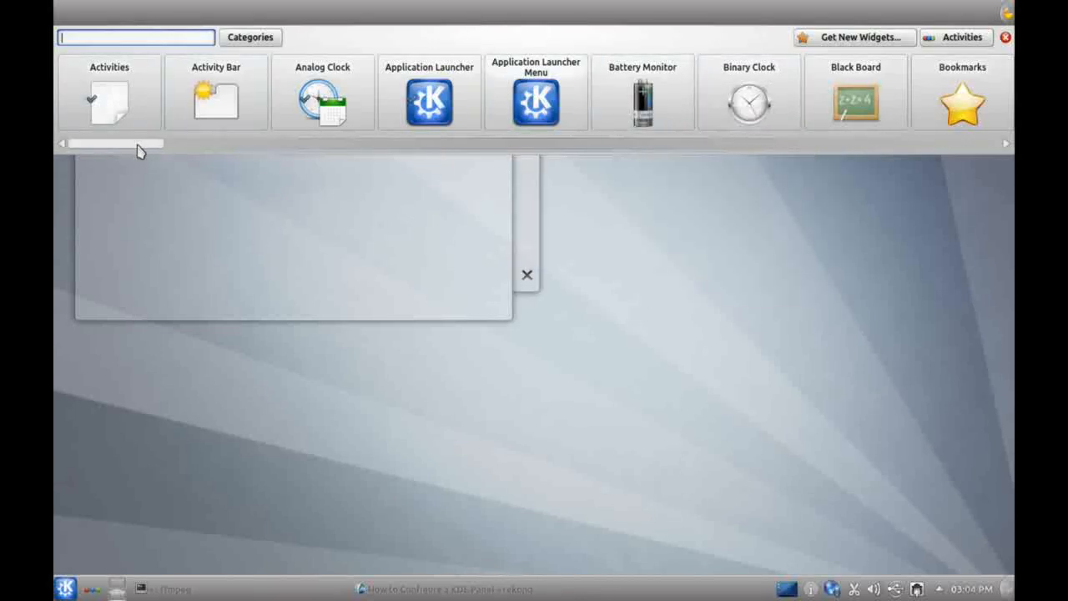
{"action": "left_click_drag", "start_coordinate": [148, 148], "coordinate": [119, 138]}
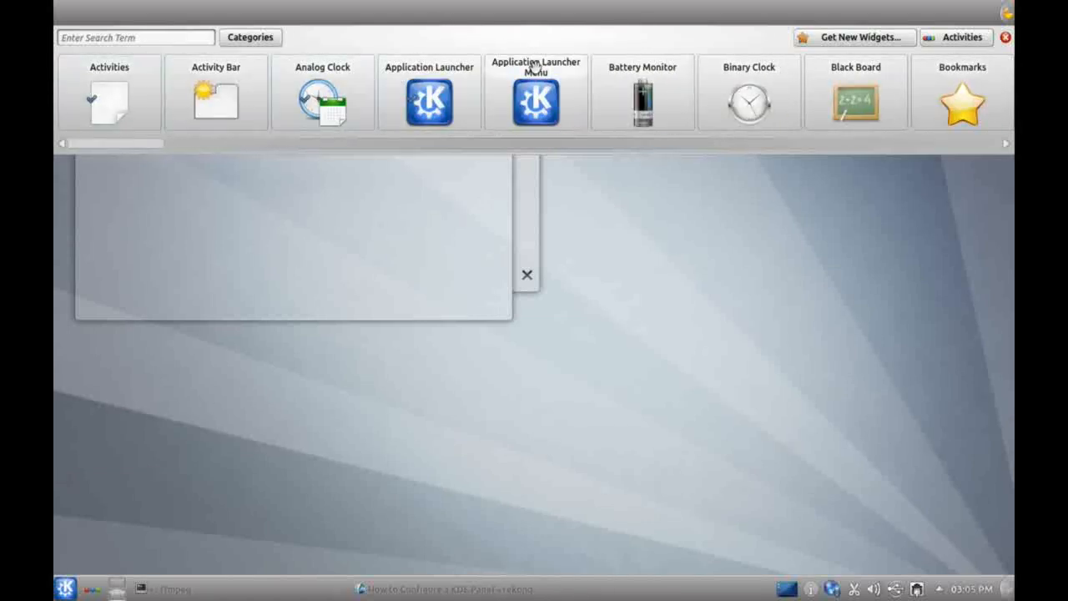
{"action": "mouse_move", "coordinate": [421, 126]}
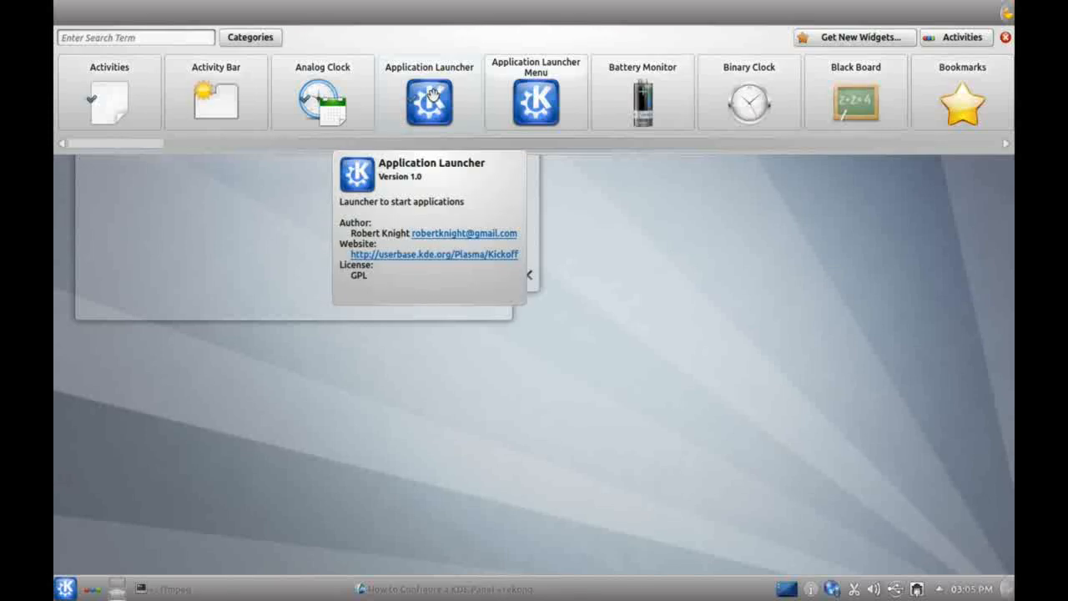
{"action": "left_click_drag", "start_coordinate": [432, 94], "coordinate": [100, 13]}
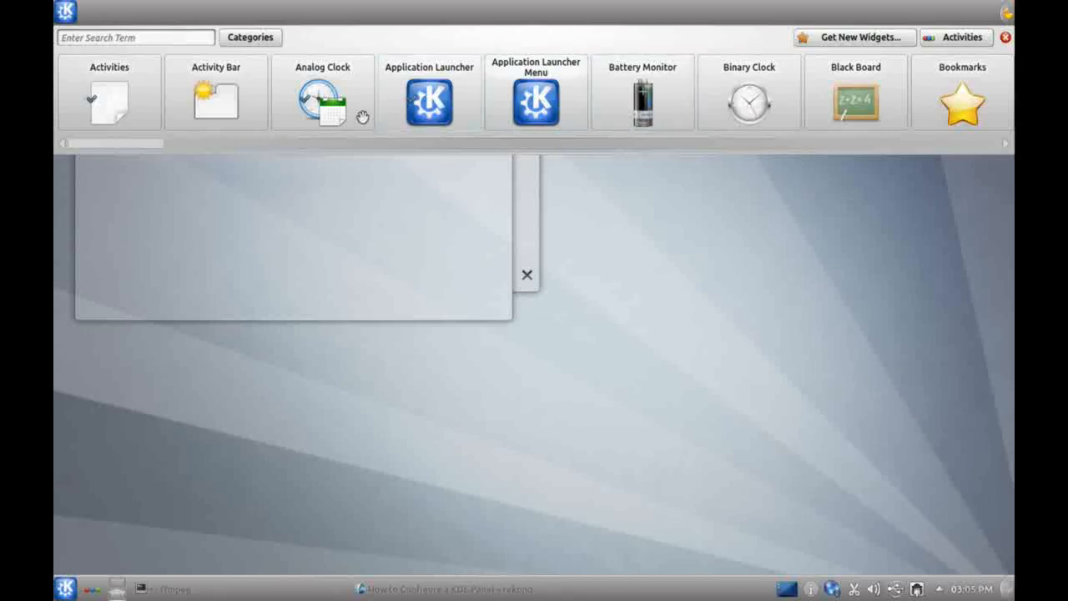
{"action": "left_click_drag", "start_coordinate": [310, 104], "coordinate": [92, 12]}
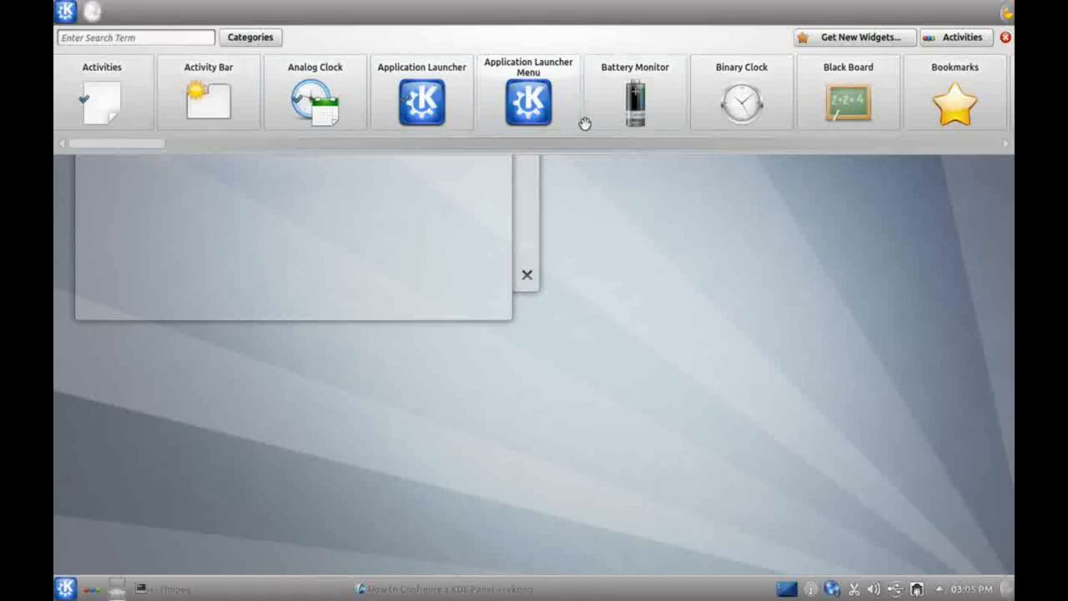
{"action": "left_click_drag", "start_coordinate": [147, 146], "coordinate": [236, 145]}
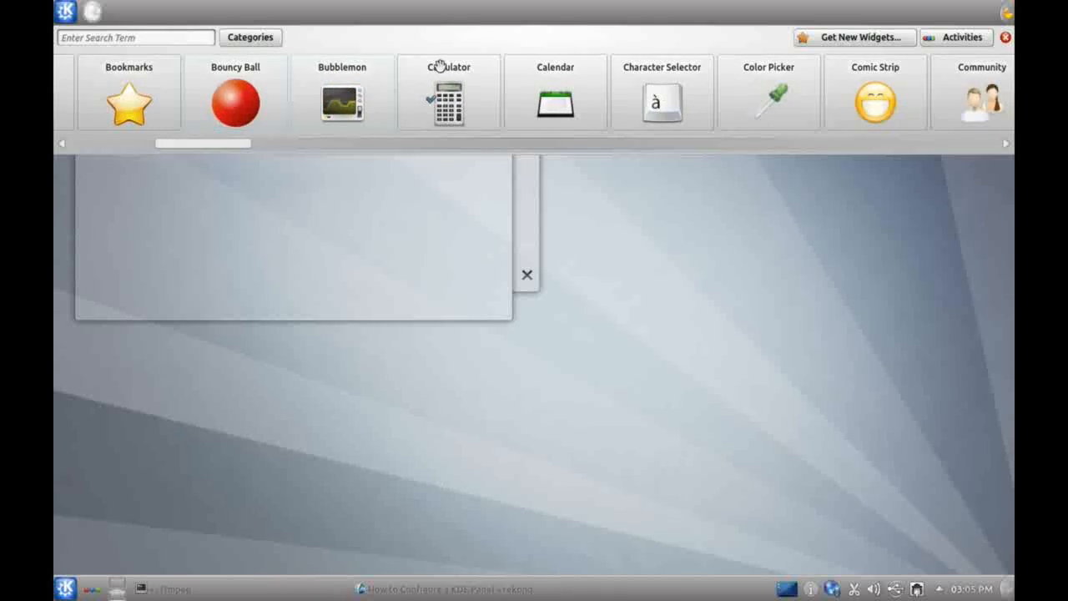
{"action": "left_click_drag", "start_coordinate": [449, 84], "coordinate": [148, 17]}
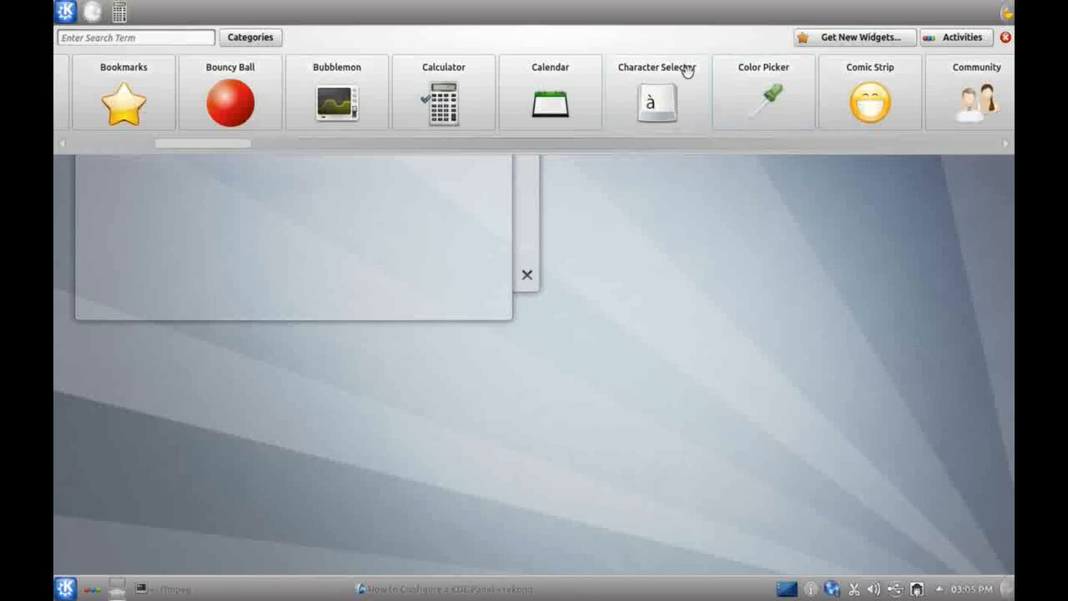
View the available sources for getting new widgets, and close the widget browser
{"action": "left_click", "coordinate": [849, 42]}
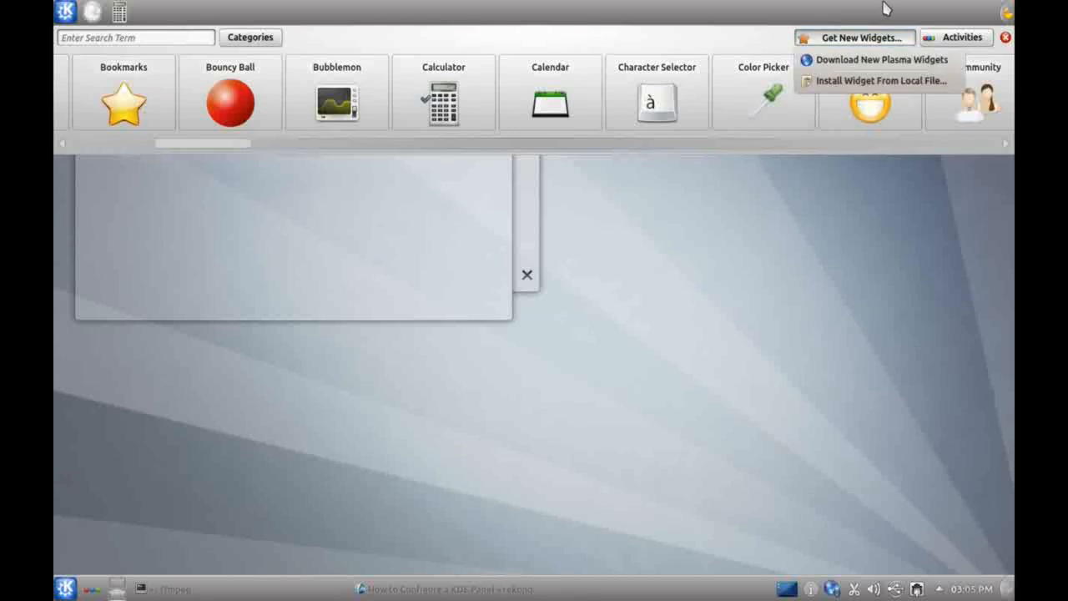
{"action": "left_click", "coordinate": [1005, 41]}
{"action": "left_click", "coordinate": [1006, 39]}
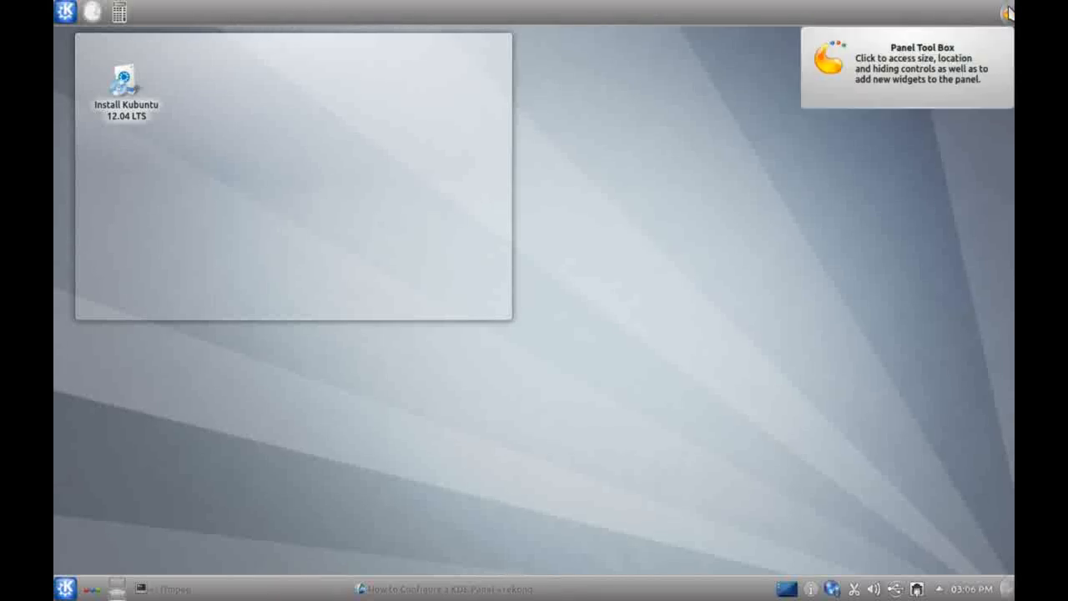
Move the new panel to the right screen edge and leave its configuration
{"action": "left_click", "coordinate": [1007, 15]}
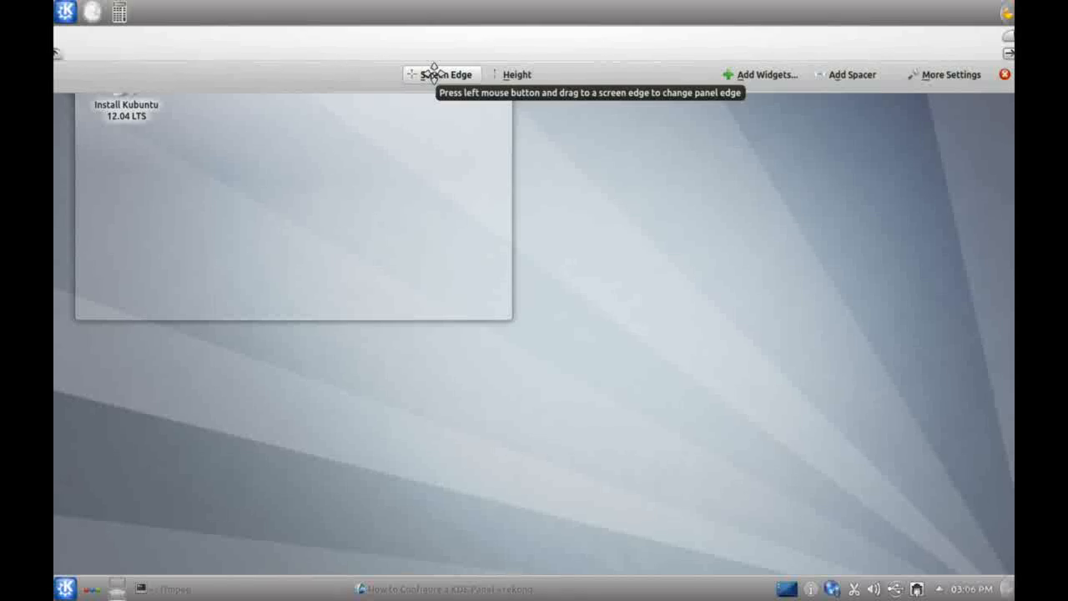
{"action": "left_click_drag", "start_coordinate": [434, 74], "coordinate": [982, 345]}
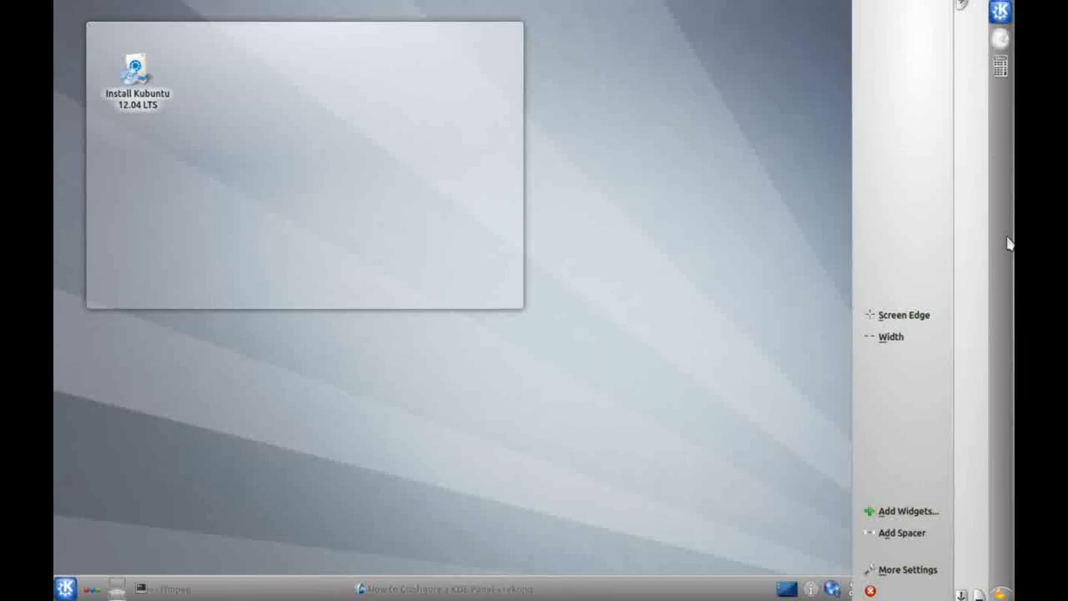
{"action": "mouse_move", "coordinate": [994, 40]}
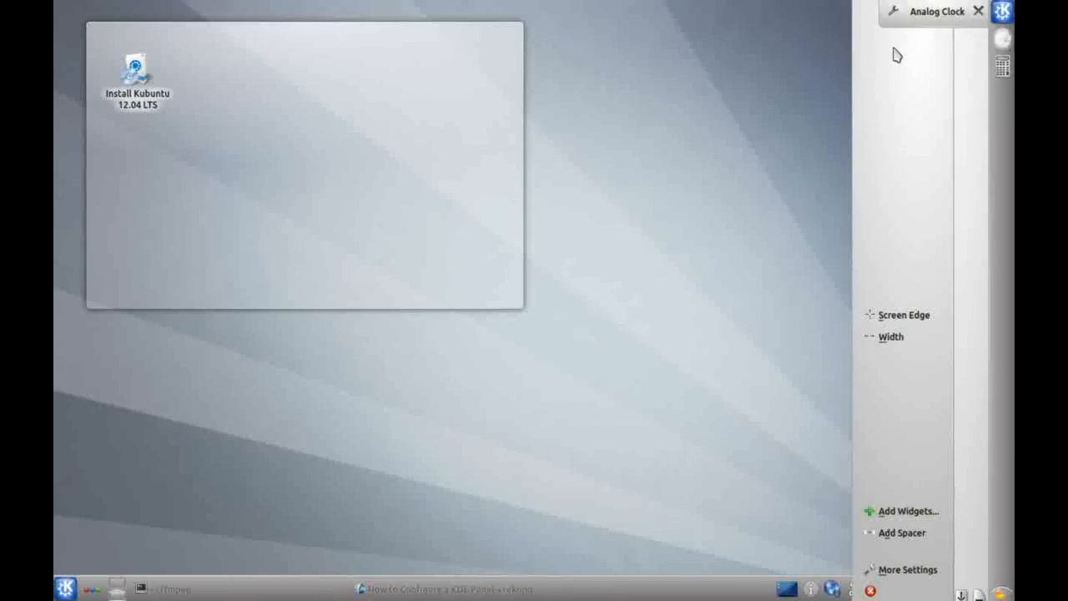
{"action": "left_click", "coordinate": [816, 52]}
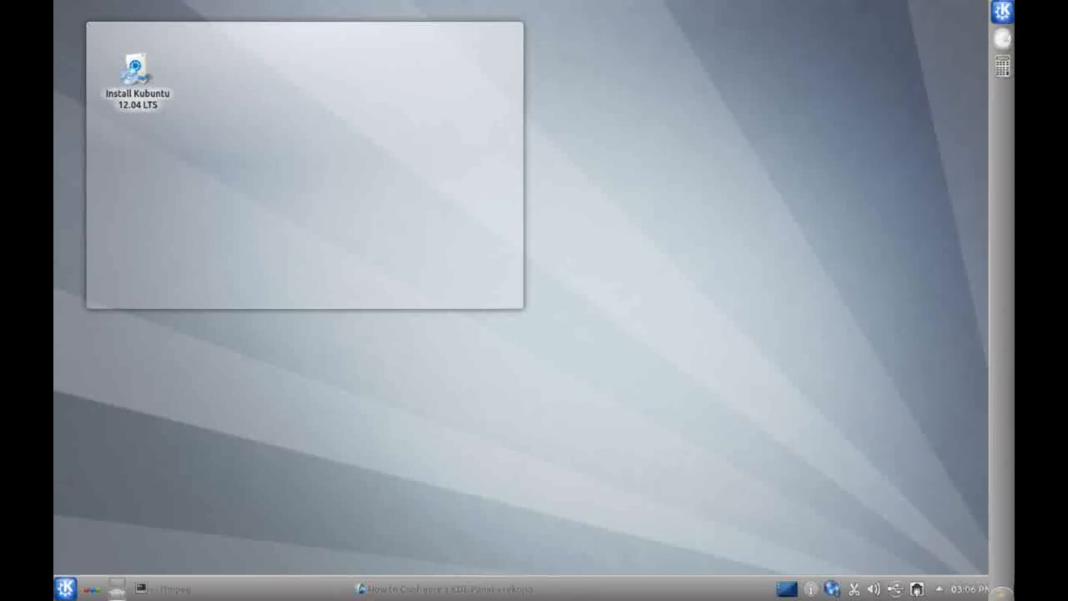
Shorten the right-edge panel from both ends, adjust its offset along the edge, and widen it enough for a full clock face and calculator keypad
{"action": "left_click", "coordinate": [998, 593]}
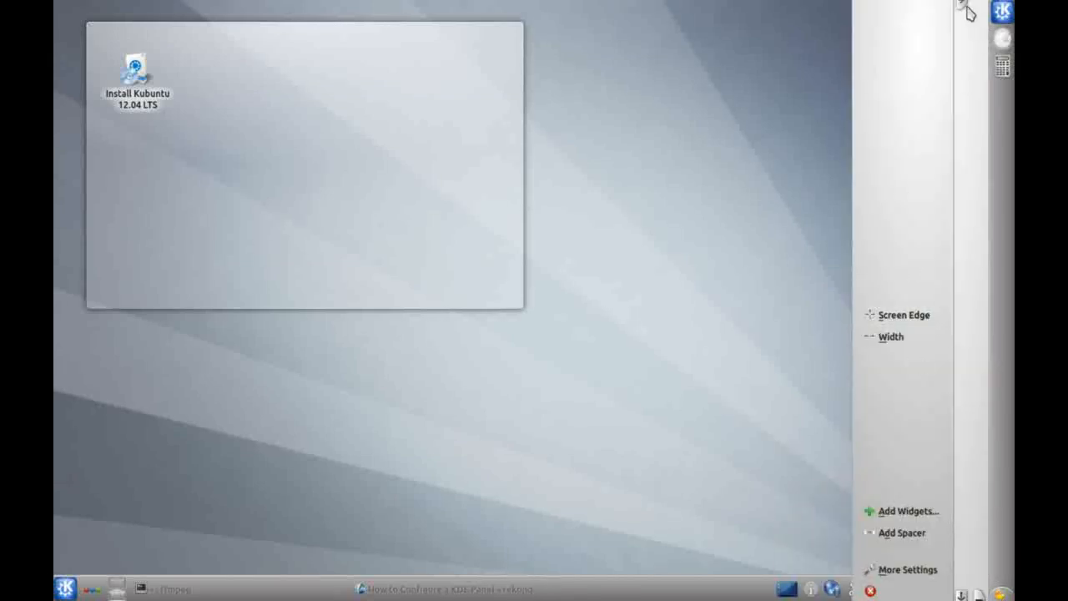
{"action": "left_click_drag", "start_coordinate": [965, 8], "coordinate": [990, 204]}
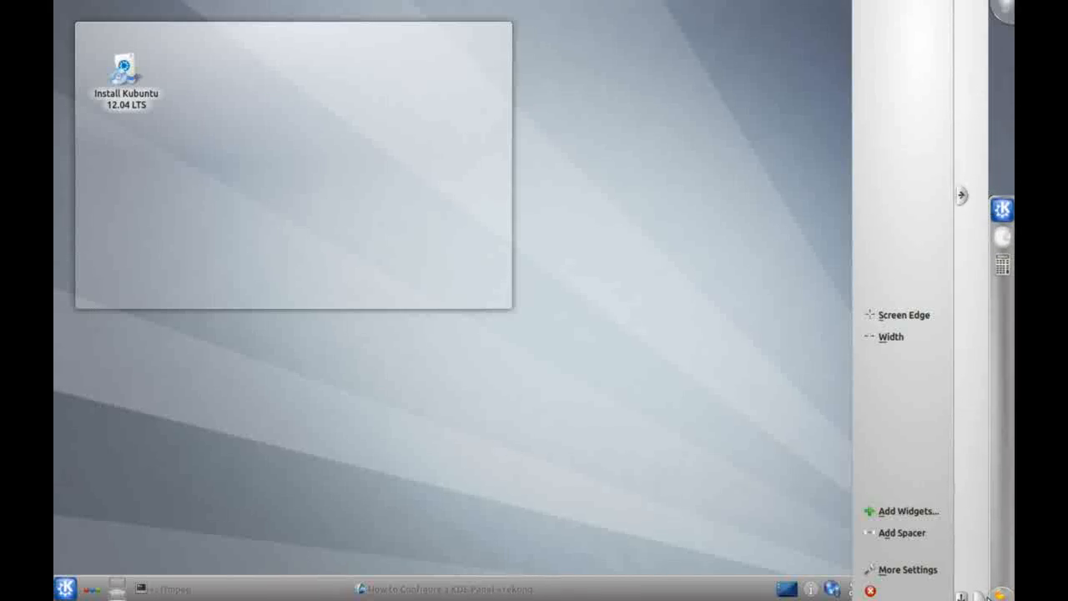
{"action": "left_click_drag", "start_coordinate": [978, 594], "coordinate": [963, 300]}
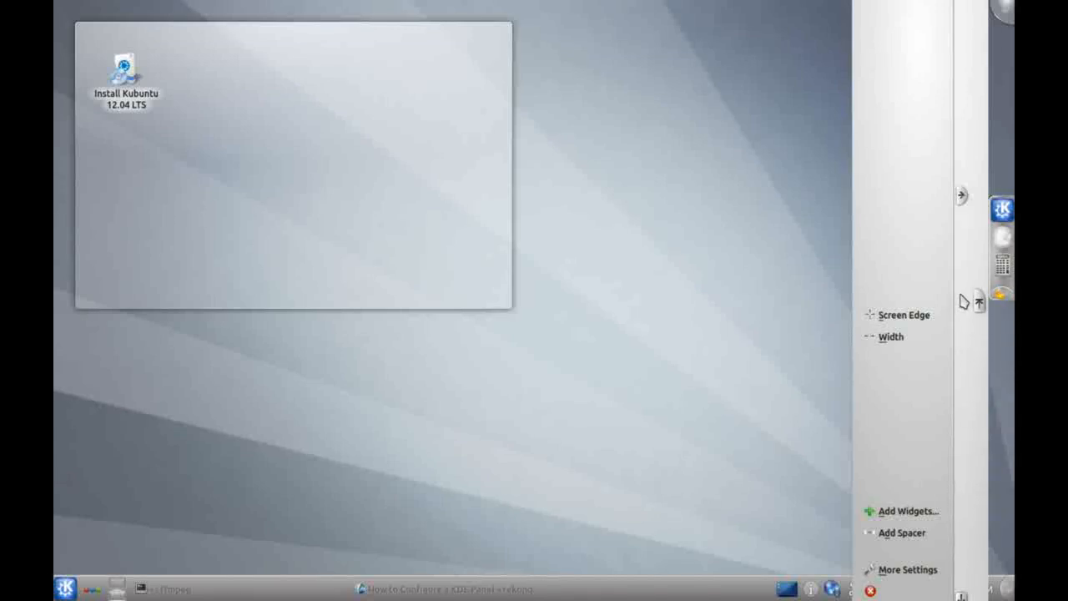
{"action": "scroll", "coordinate": [963, 304], "scroll_direction": "up", "scroll_amount": 3}
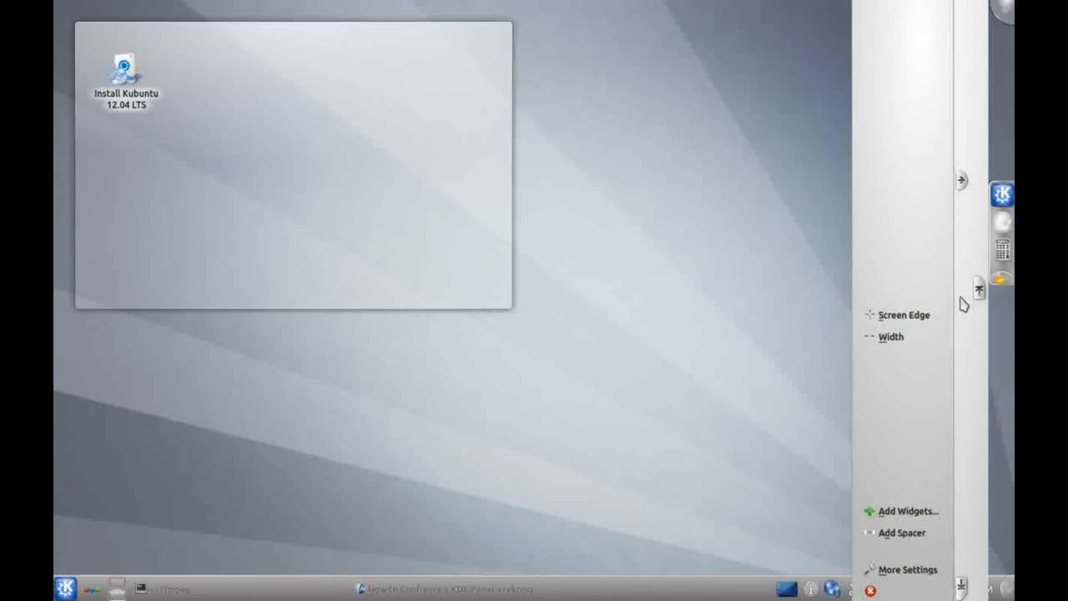
{"action": "scroll", "coordinate": [964, 304], "scroll_direction": "down", "scroll_amount": 8}
{"action": "scroll", "coordinate": [964, 304], "scroll_direction": "down", "scroll_amount": 2}
{"action": "scroll", "coordinate": [963, 304], "scroll_direction": "up", "scroll_amount": 10}
{"action": "scroll", "coordinate": [963, 304], "scroll_direction": "down", "scroll_amount": 5}
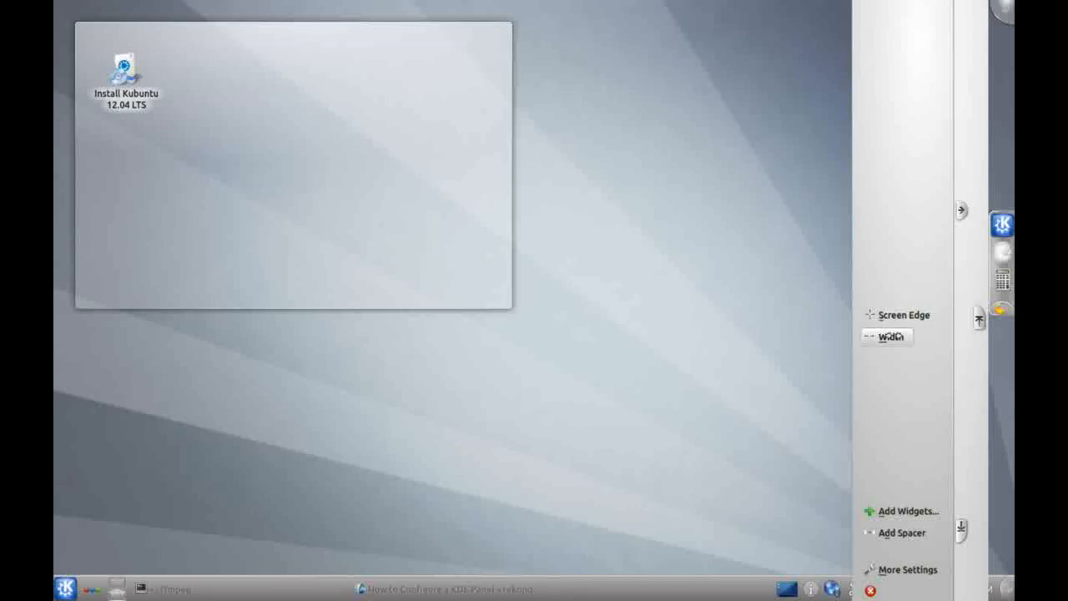
{"action": "left_click_drag", "start_coordinate": [889, 336], "coordinate": [818, 334]}
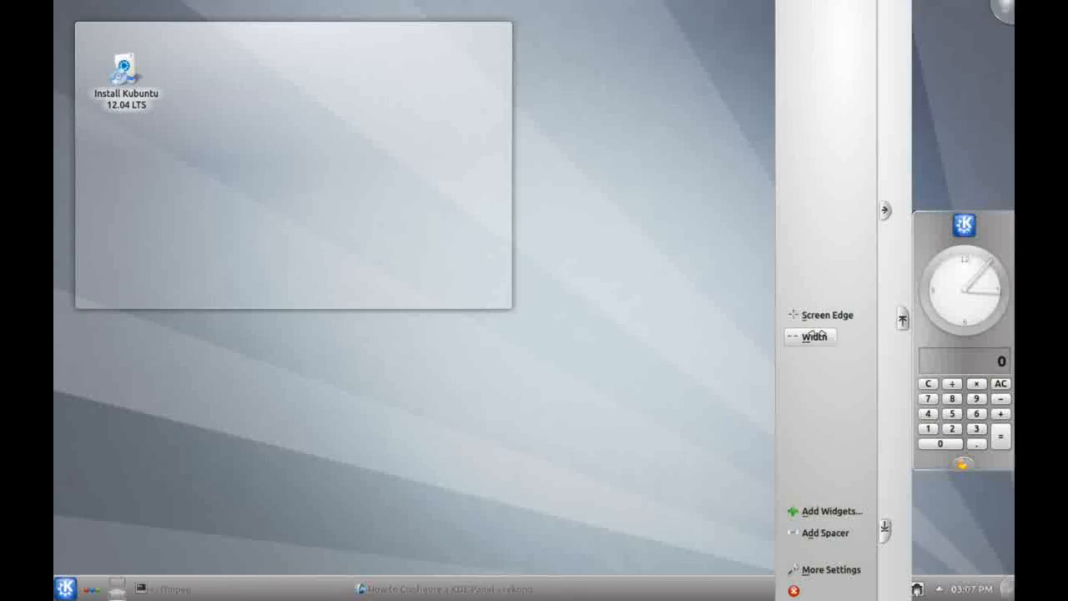
{"action": "left_click", "coordinate": [793, 590]}
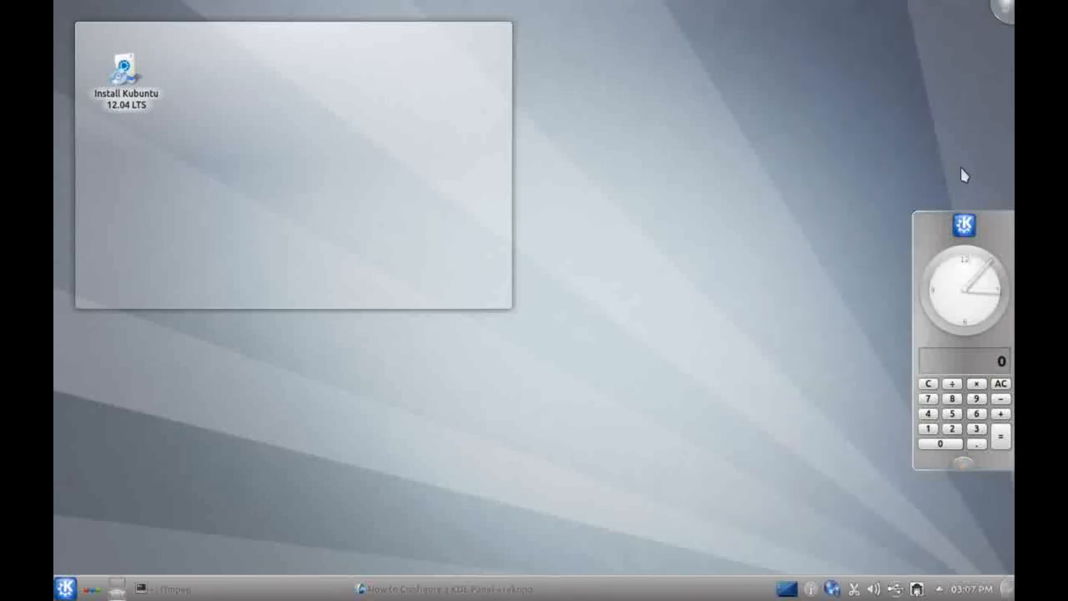
Open and close the panel clock's calendar, and calculate 5 × 8 with the panel's calculator
{"action": "left_click", "coordinate": [959, 288]}
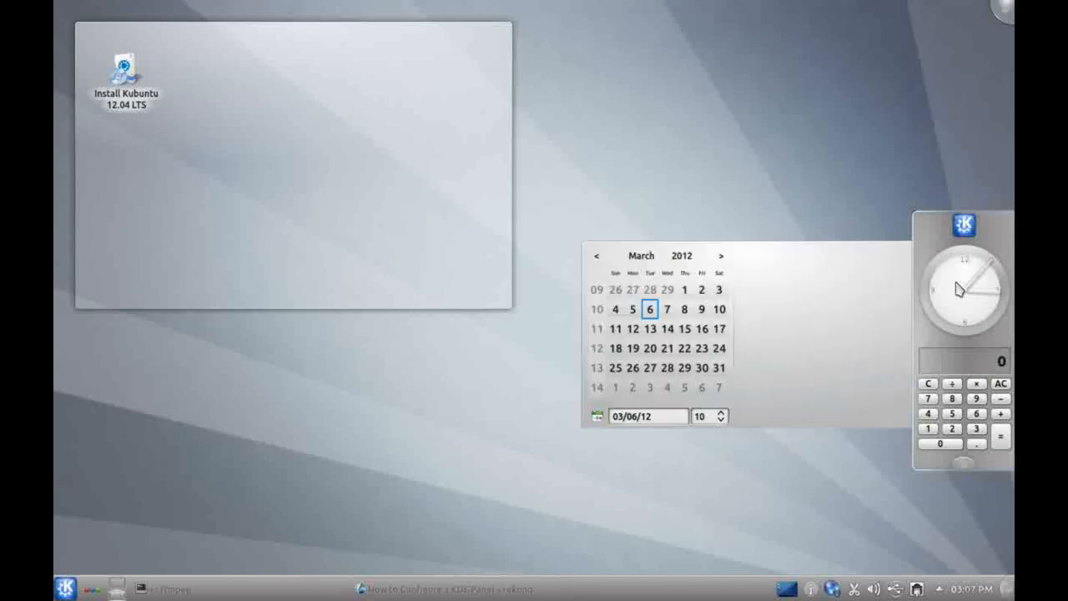
{"action": "left_click", "coordinate": [960, 289]}
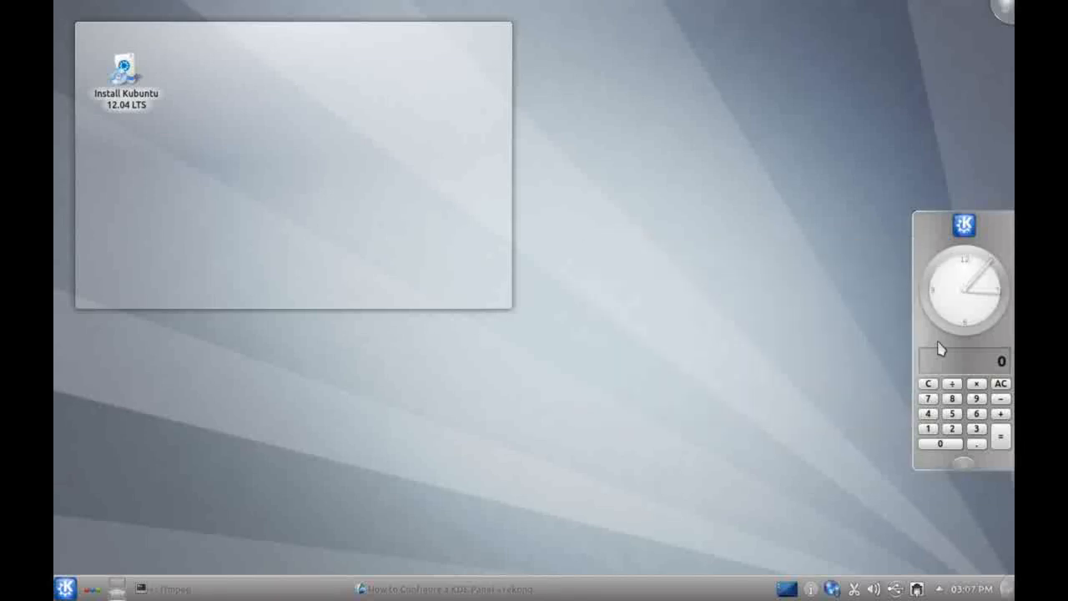
{"action": "left_click", "coordinate": [952, 413]}
{"action": "left_click", "coordinate": [976, 383]}
{"action": "left_click", "coordinate": [951, 399]}
{"action": "left_click", "coordinate": [1000, 434]}
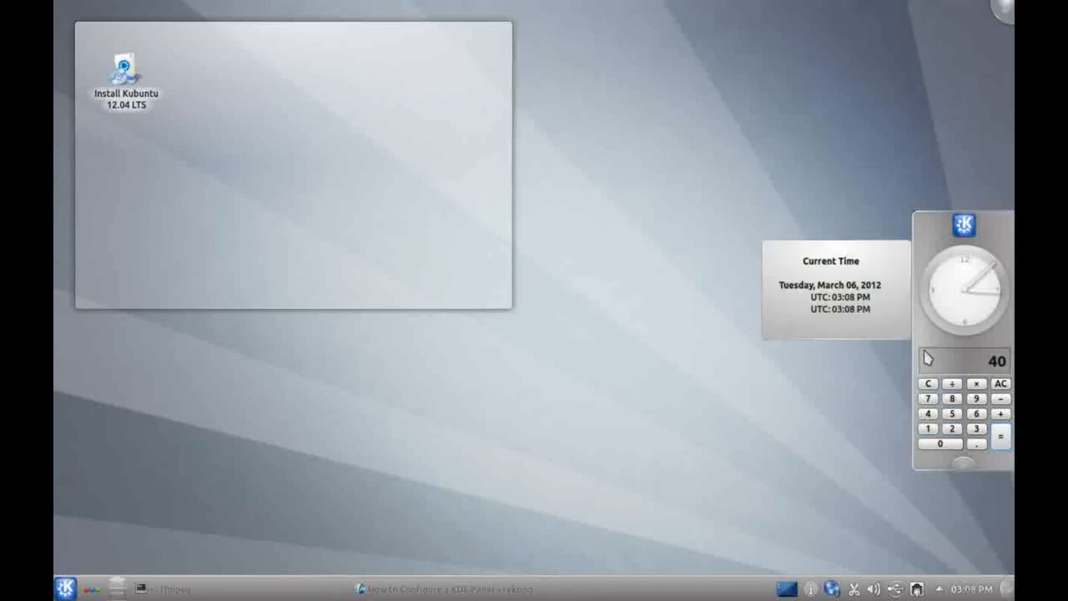
Set the right-edge panel's visibility to Auto-hide and close its settings
{"action": "left_click", "coordinate": [961, 464]}
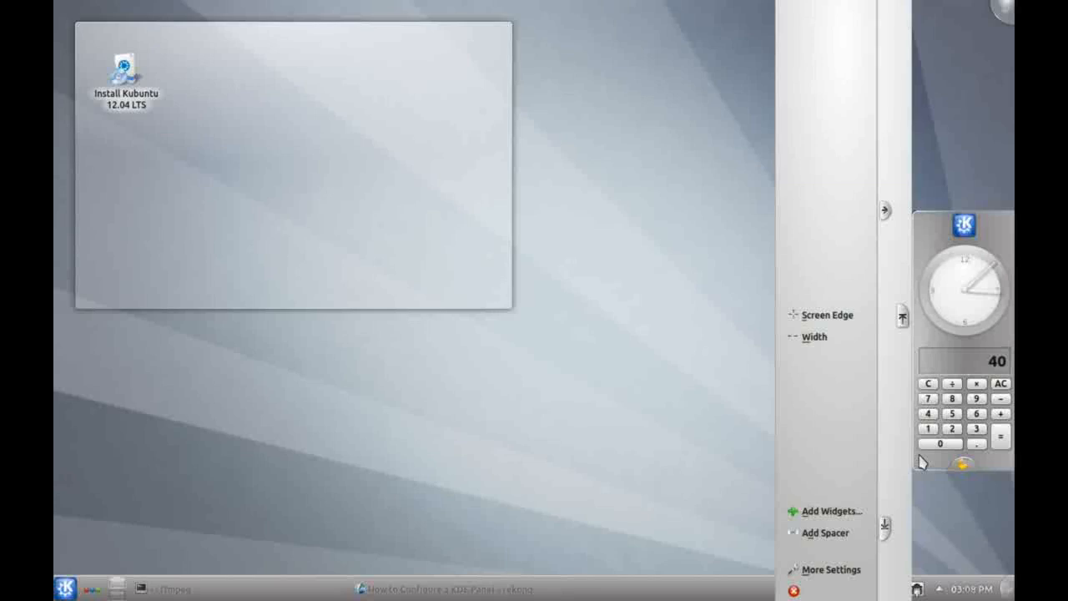
{"action": "left_click", "coordinate": [831, 570]}
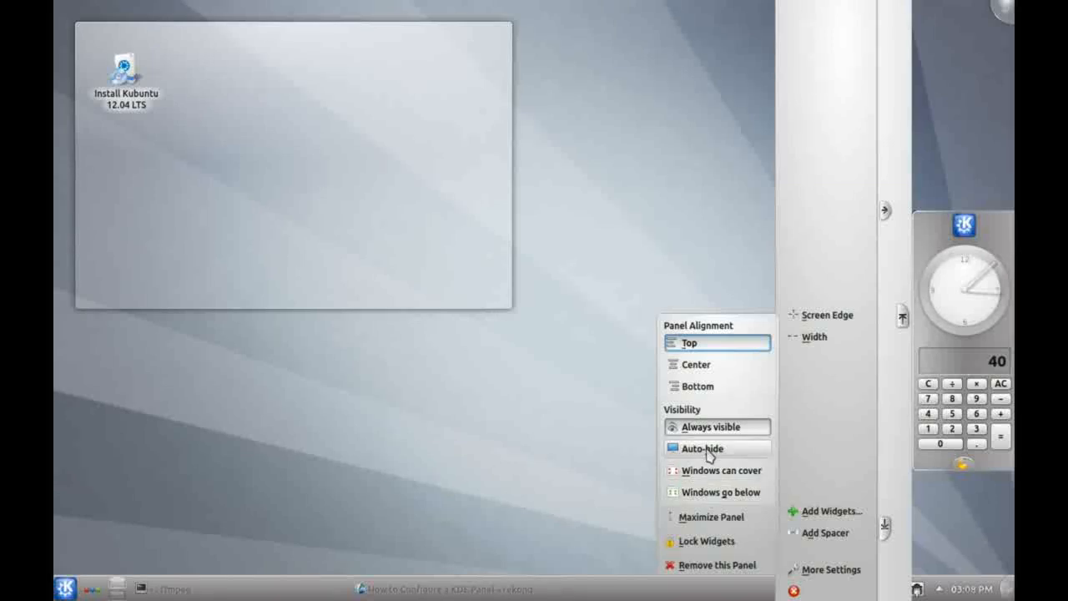
{"action": "left_click", "coordinate": [702, 449]}
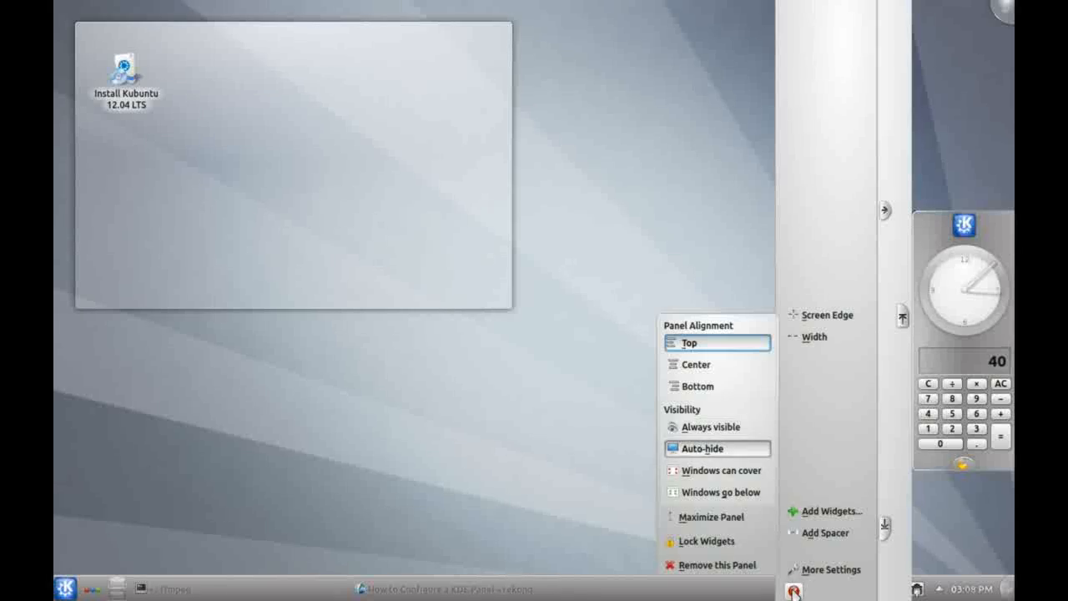
{"action": "left_click", "coordinate": [793, 590]}
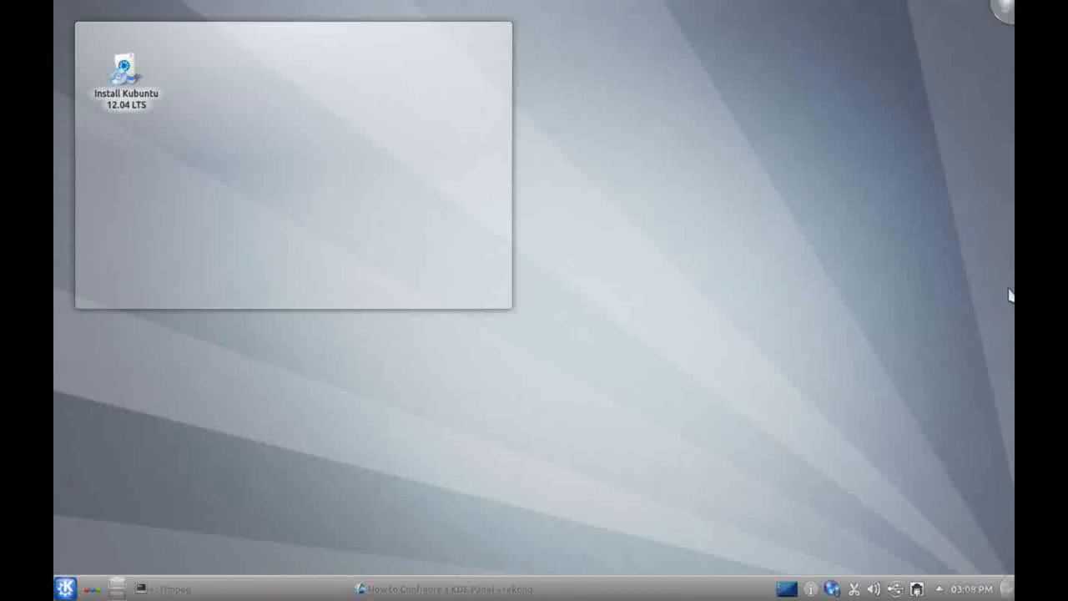
{"action": "mouse_move", "coordinate": [1011, 293]}
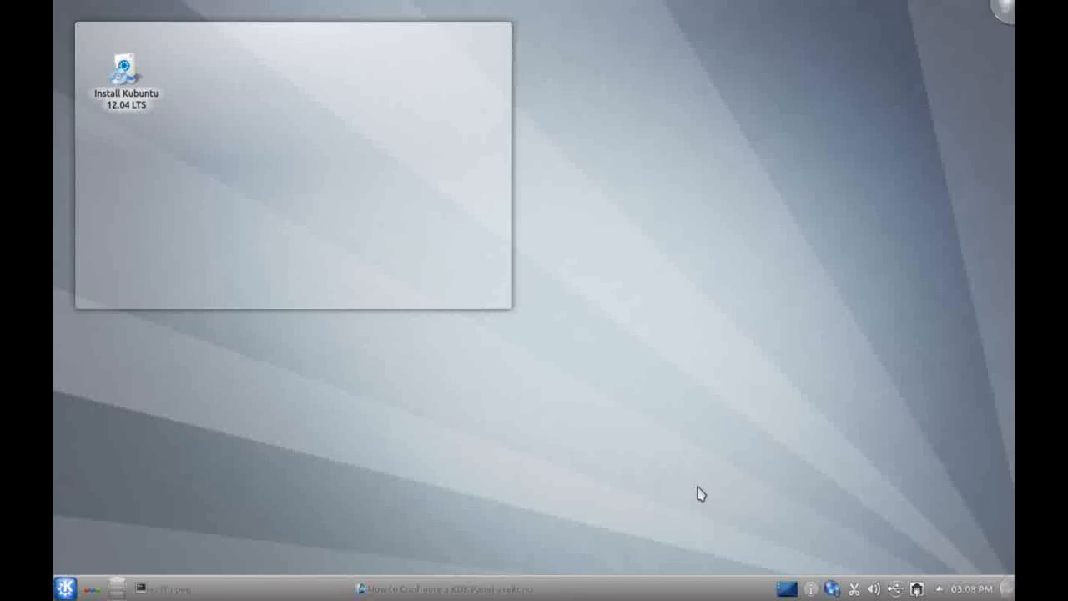
Add the Hardware Temperature widget to the bottom panel, near the pager and Show Desktop widget
{"action": "left_click", "coordinate": [1006, 589]}
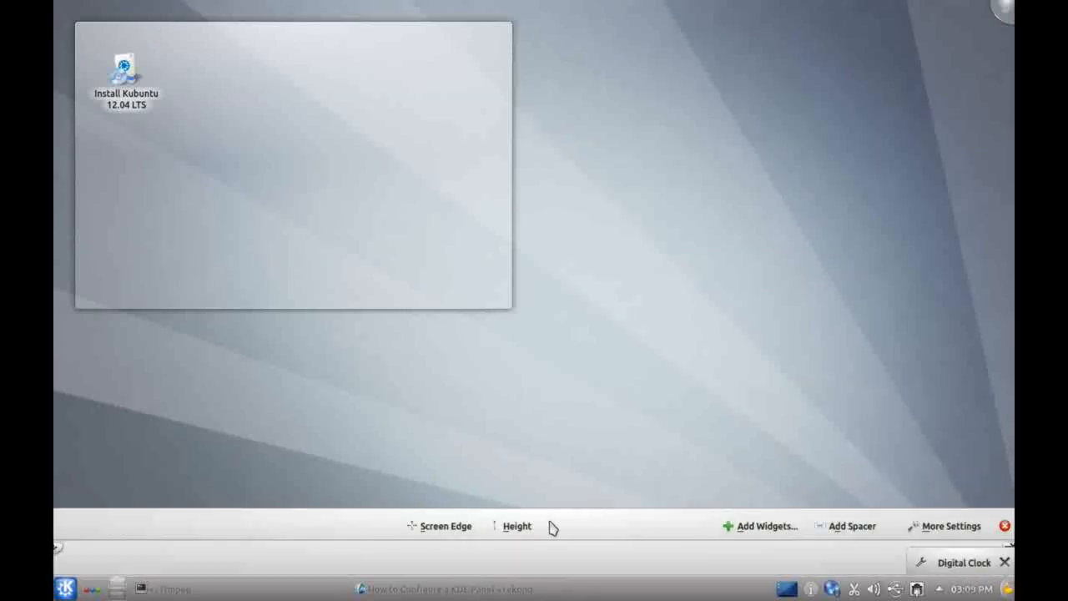
{"action": "left_click", "coordinate": [755, 526]}
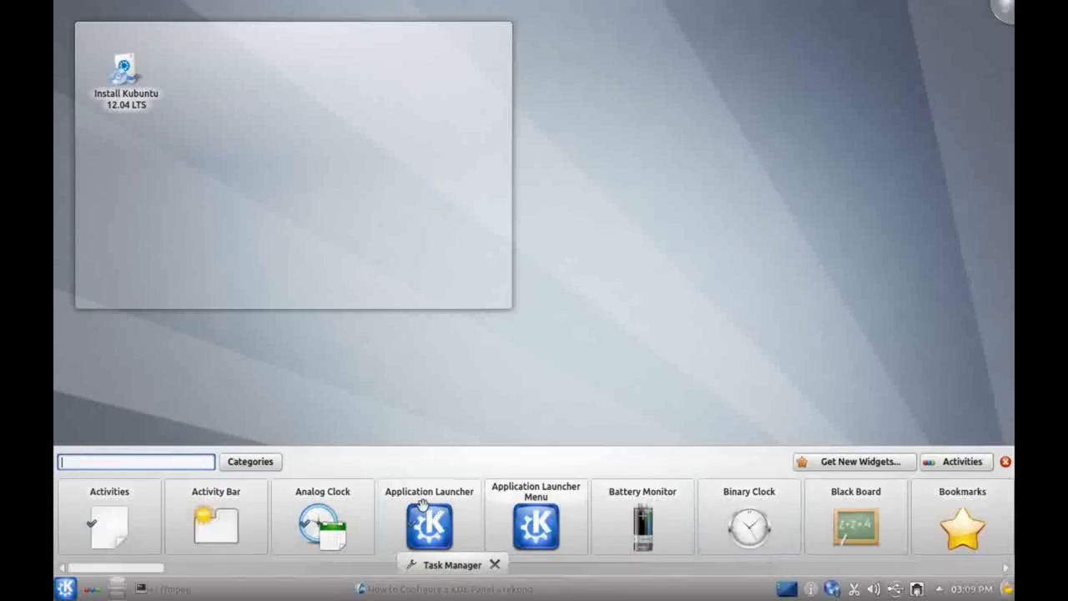
{"action": "left_click_drag", "start_coordinate": [148, 568], "coordinate": [457, 590]}
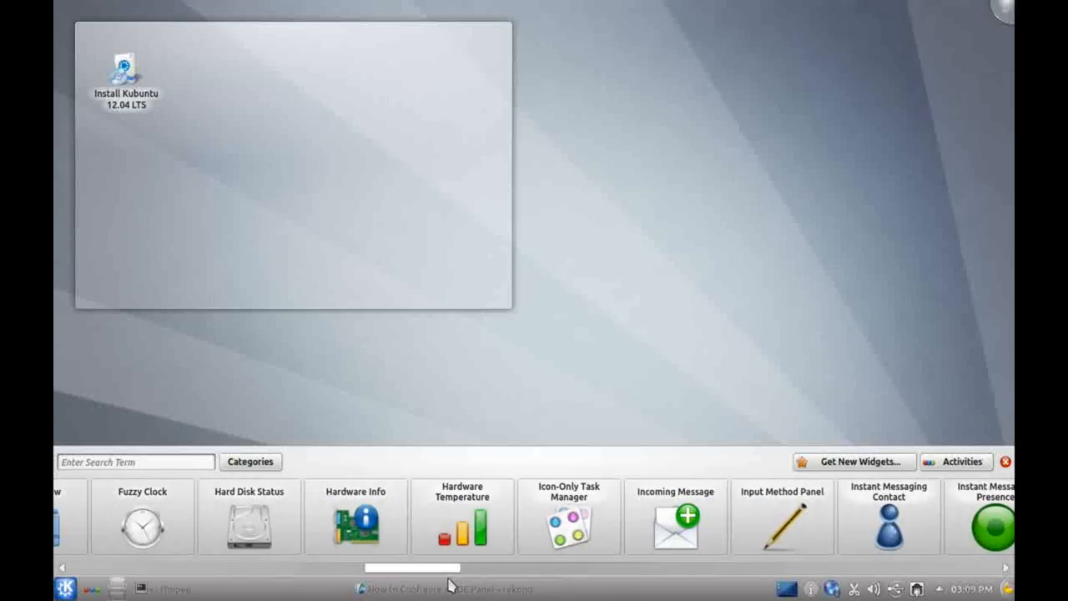
{"action": "mouse_move", "coordinate": [464, 522]}
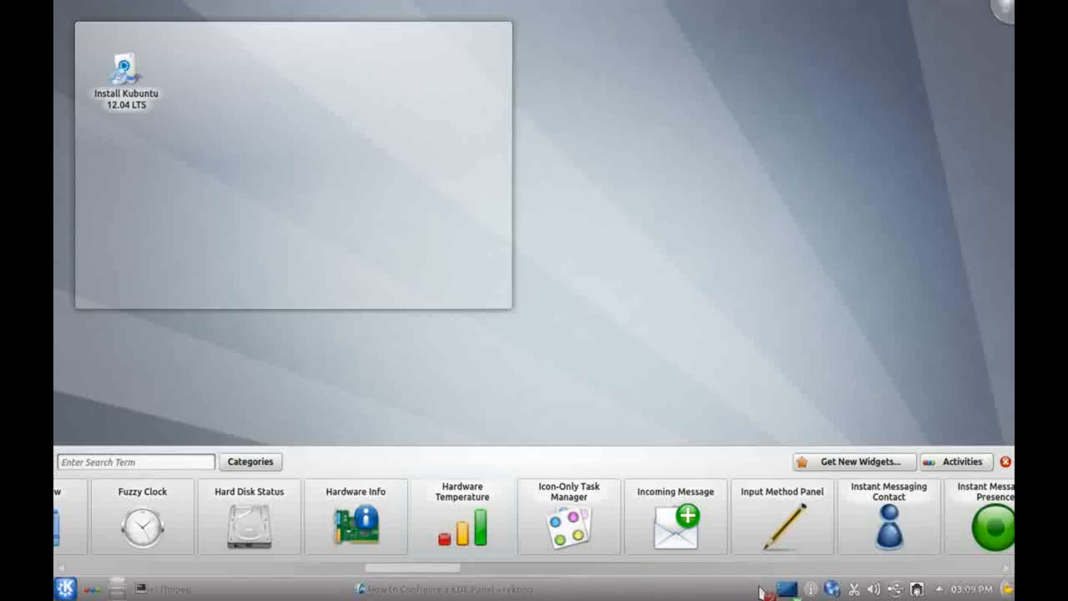
{"action": "left_click_drag", "start_coordinate": [774, 581], "coordinate": [777, 588]}
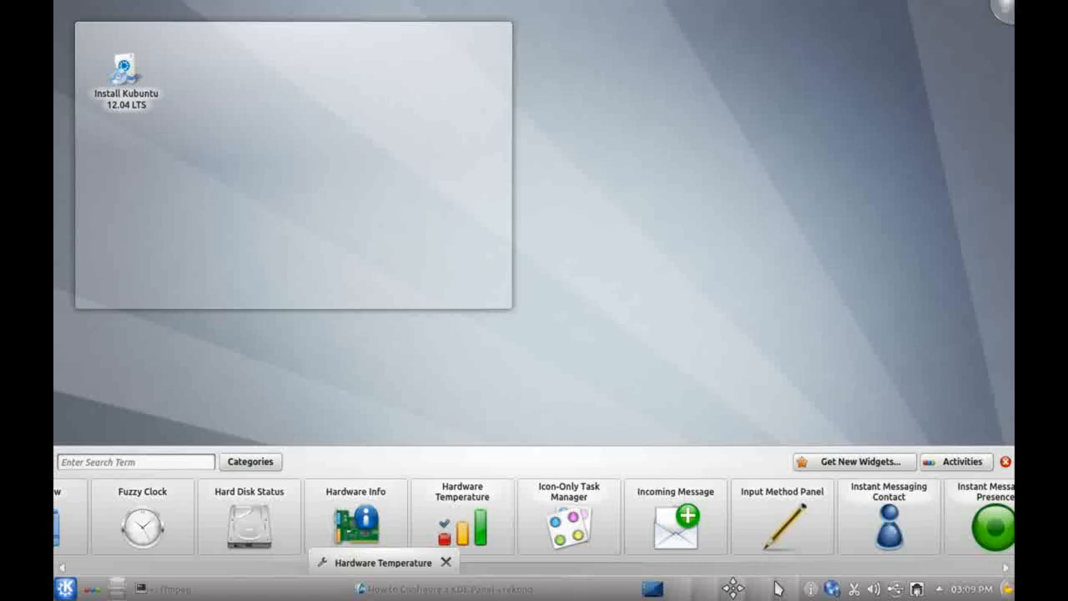
{"action": "left_click", "coordinate": [562, 464]}
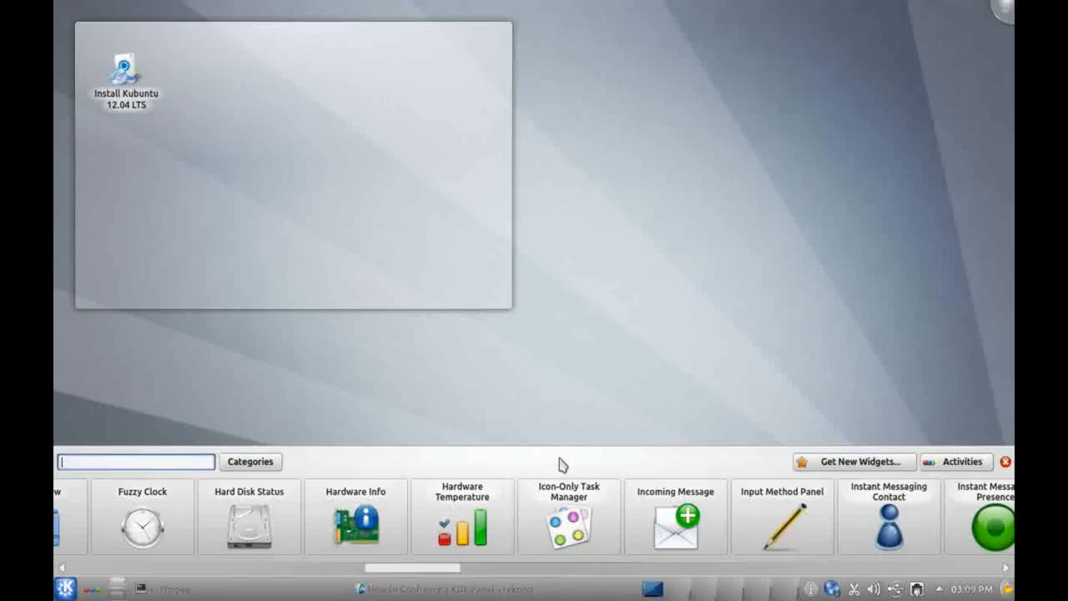
Place a Hardware Info widget on the empty part of the desktop, beyond the folder view
{"action": "mouse_move", "coordinate": [658, 491]}
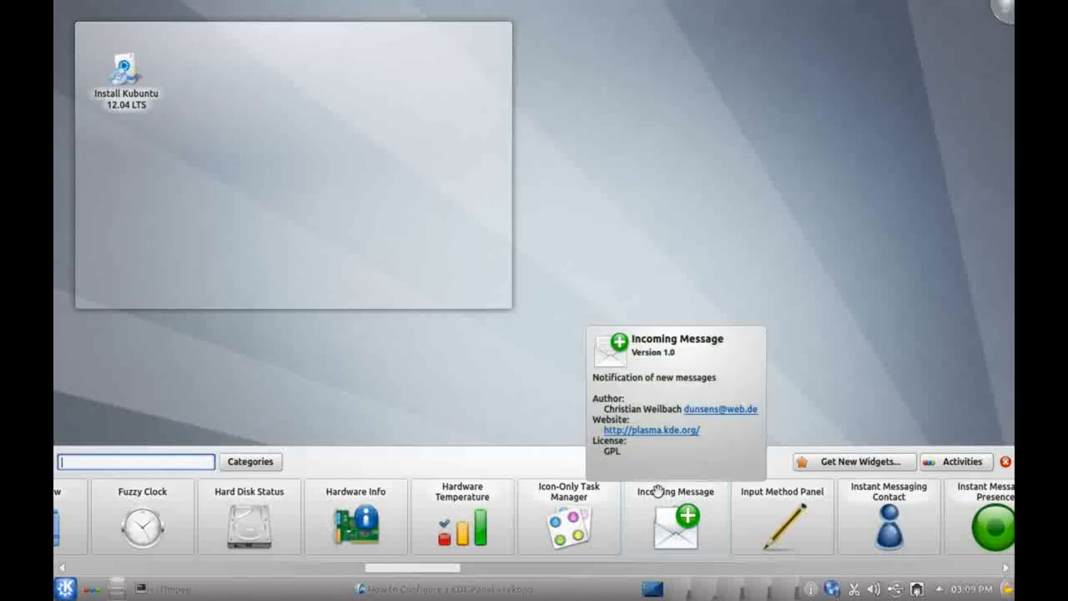
{"action": "mouse_move", "coordinate": [560, 513]}
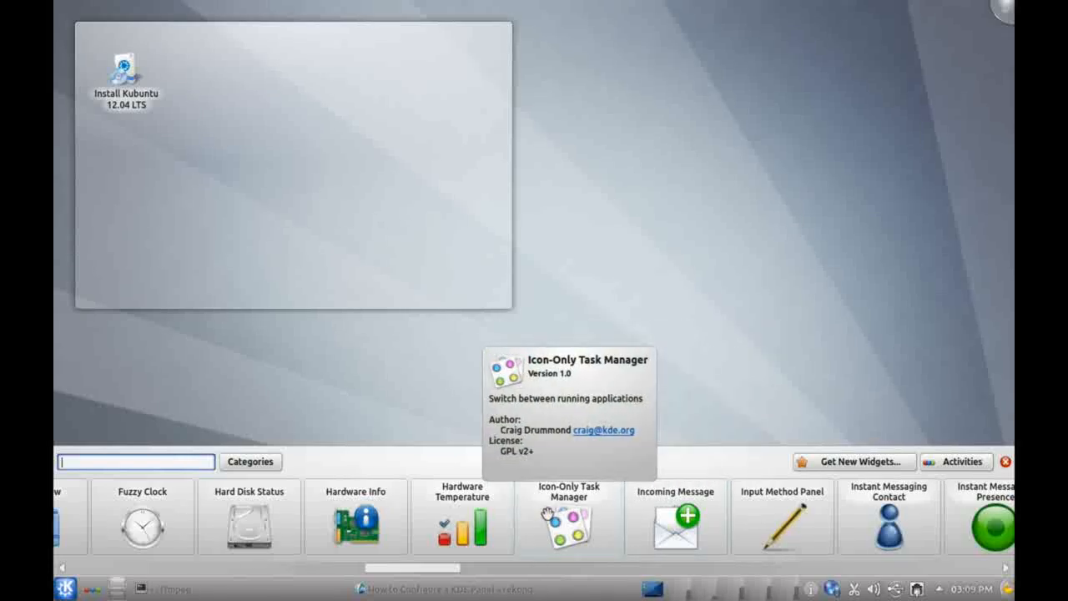
{"action": "mouse_move", "coordinate": [363, 517]}
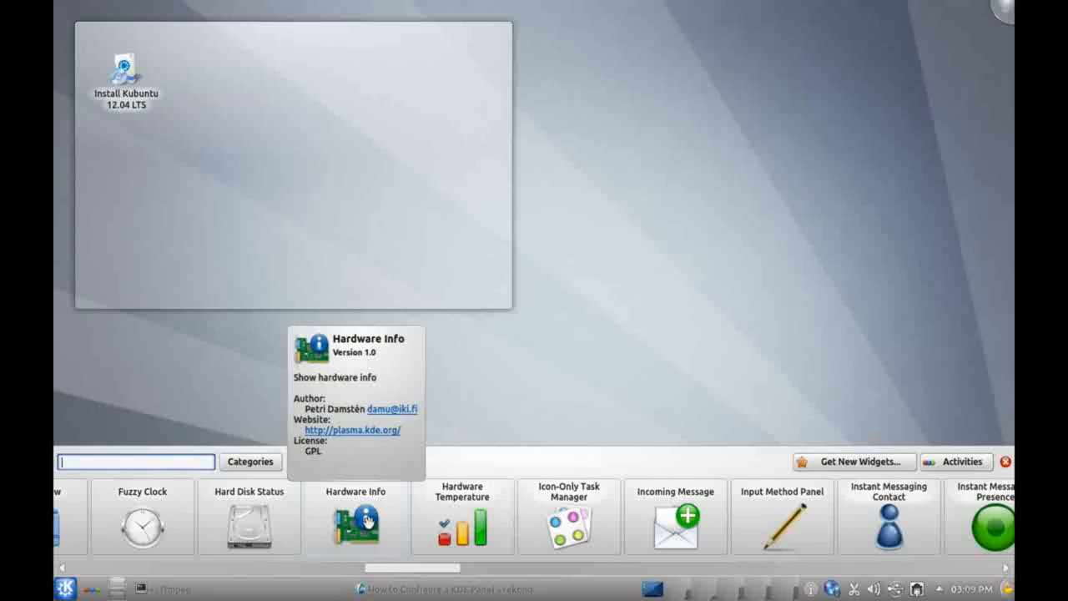
{"action": "left_click_drag", "start_coordinate": [363, 517], "coordinate": [653, 187]}
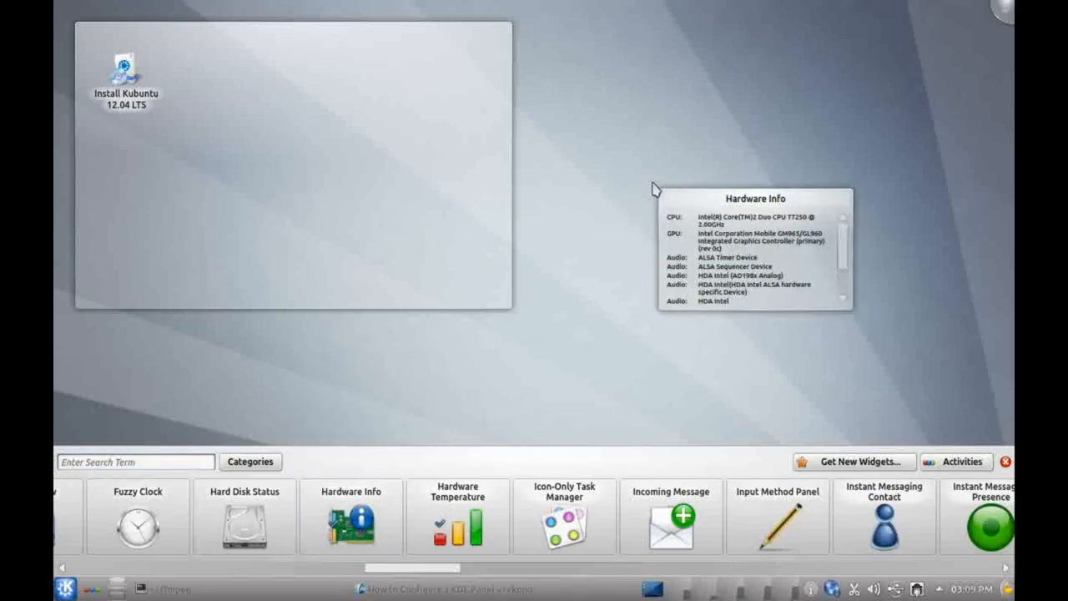
Move the Hardware Info widget over the folder view's edge, rotate it to a diagonal angle, and close the widget list
{"action": "mouse_move", "coordinate": [696, 200]}
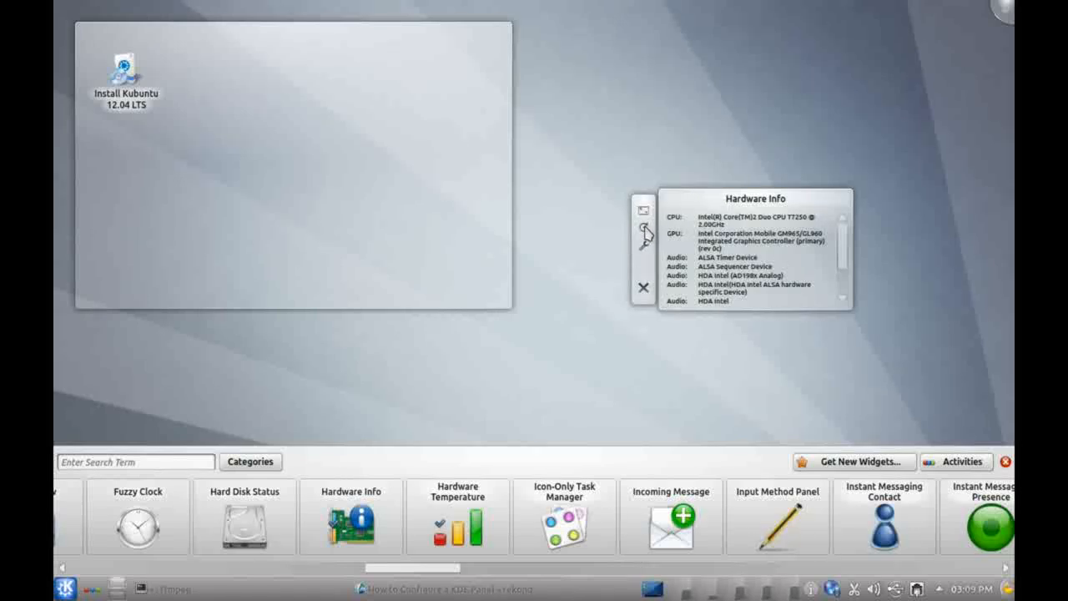
{"action": "left_click_drag", "start_coordinate": [645, 229], "coordinate": [534, 157]}
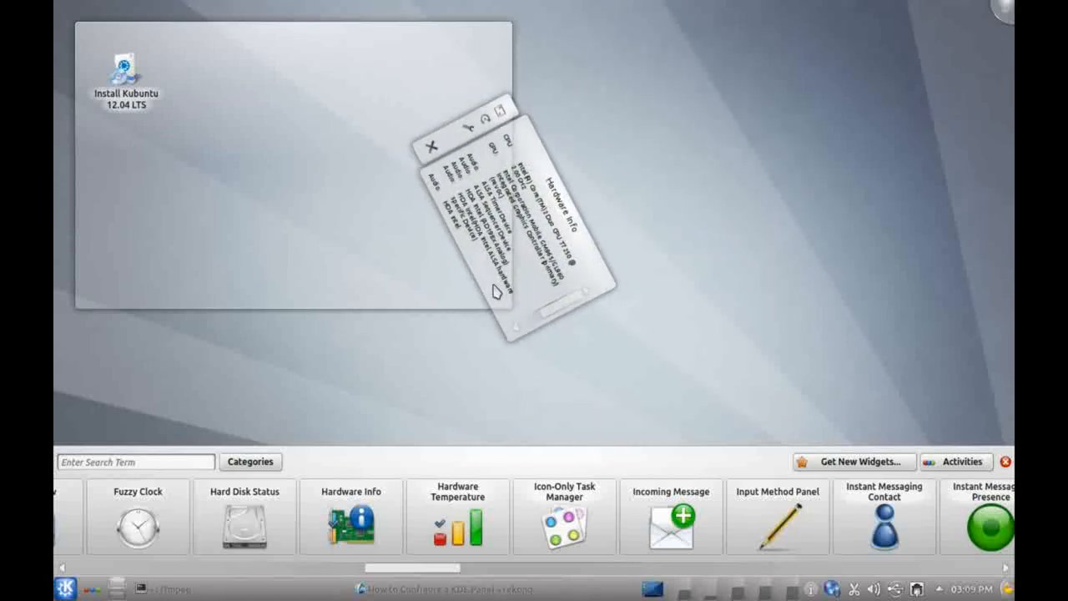
{"action": "left_click_drag", "start_coordinate": [484, 123], "coordinate": [450, 140]}
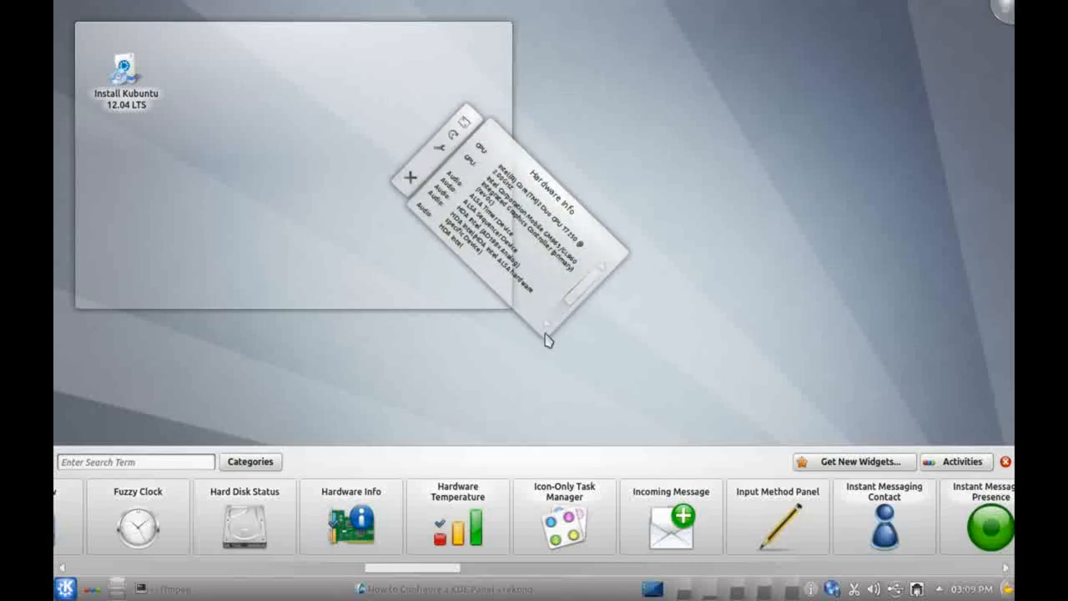
{"action": "left_click", "coordinate": [1005, 462]}
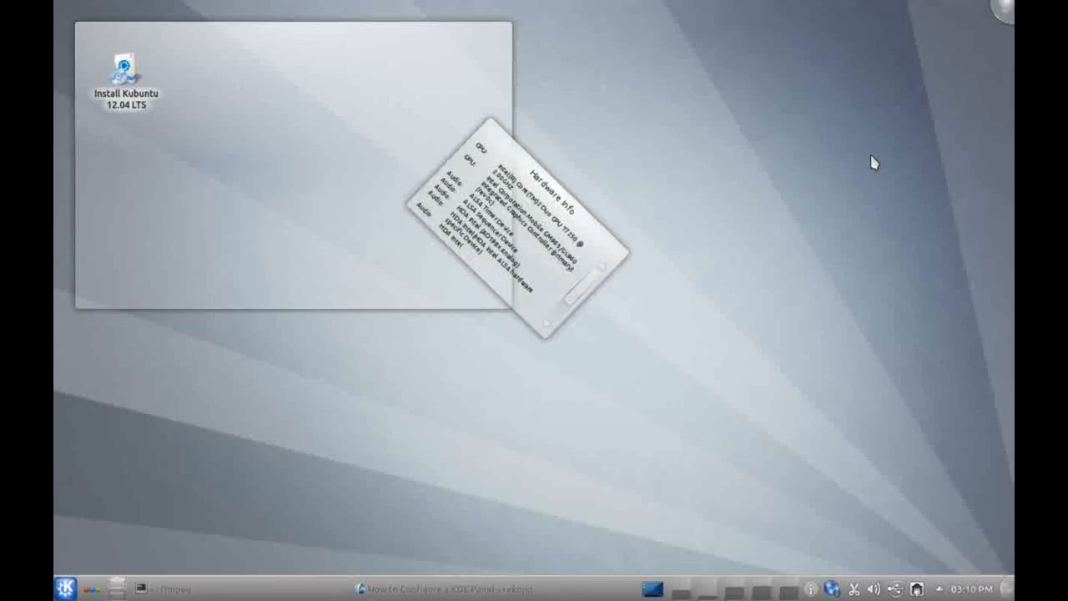
Review the wallpaper positioning and middle-button mouse action options in Desktop Settings, and leave without applying changes
{"action": "right_click", "coordinate": [668, 152]}
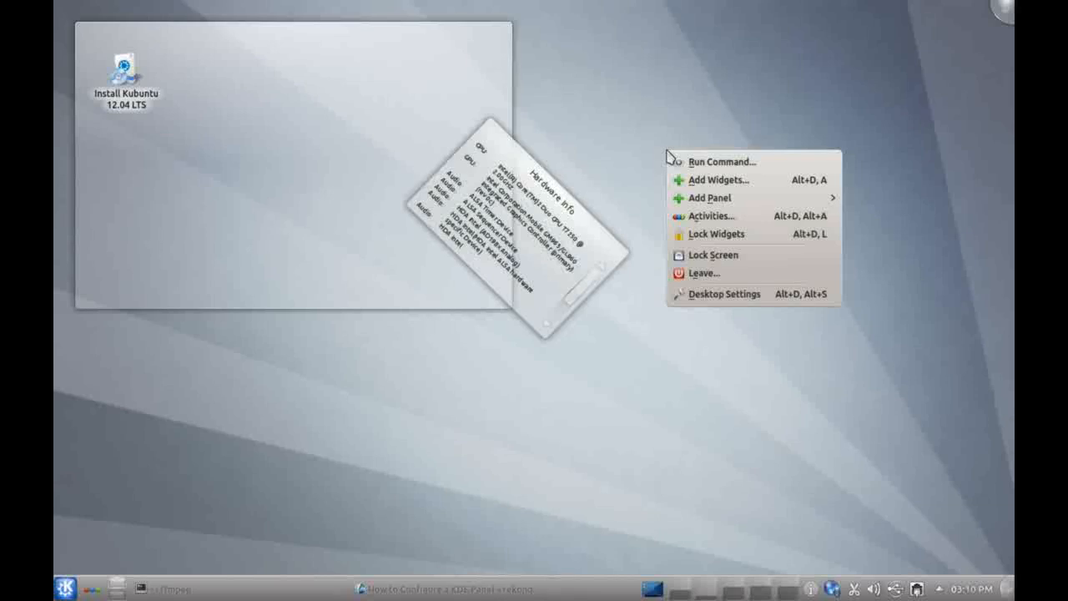
{"action": "left_click", "coordinate": [686, 296]}
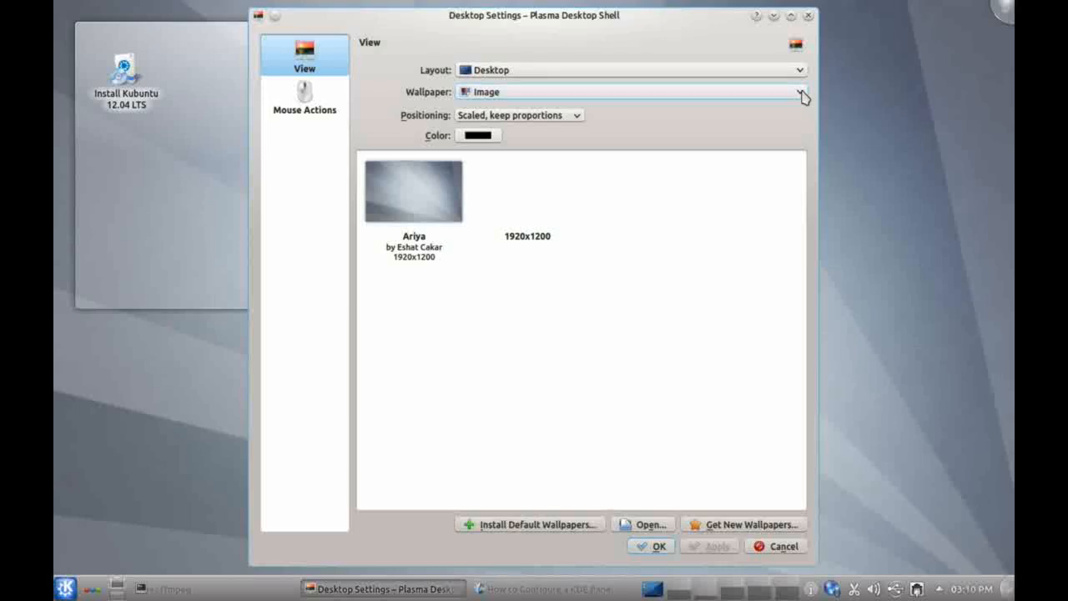
{"action": "left_click", "coordinate": [578, 117]}
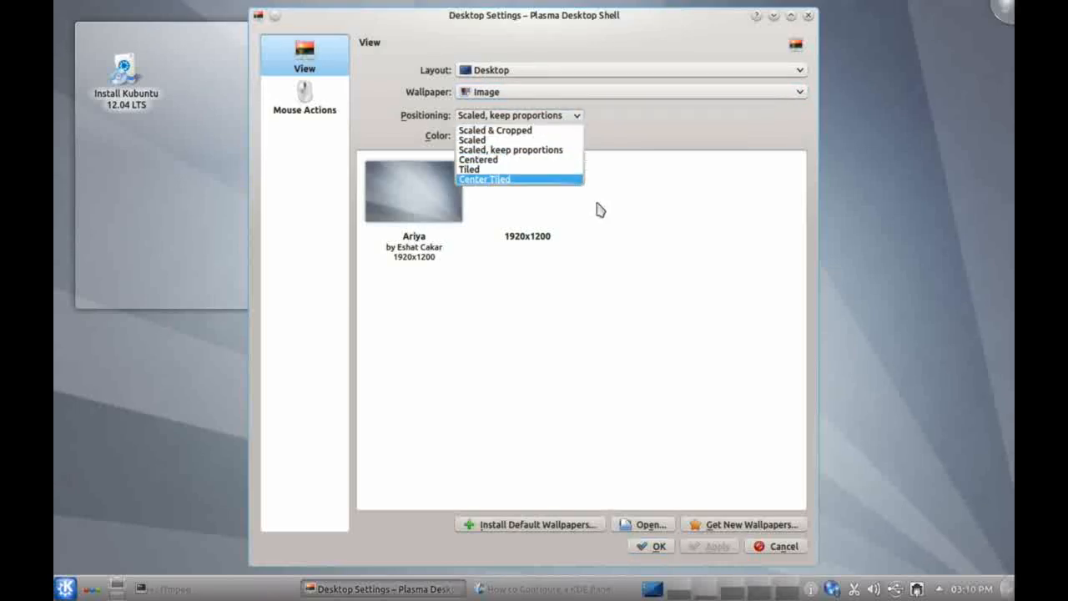
{"action": "left_click", "coordinate": [699, 214]}
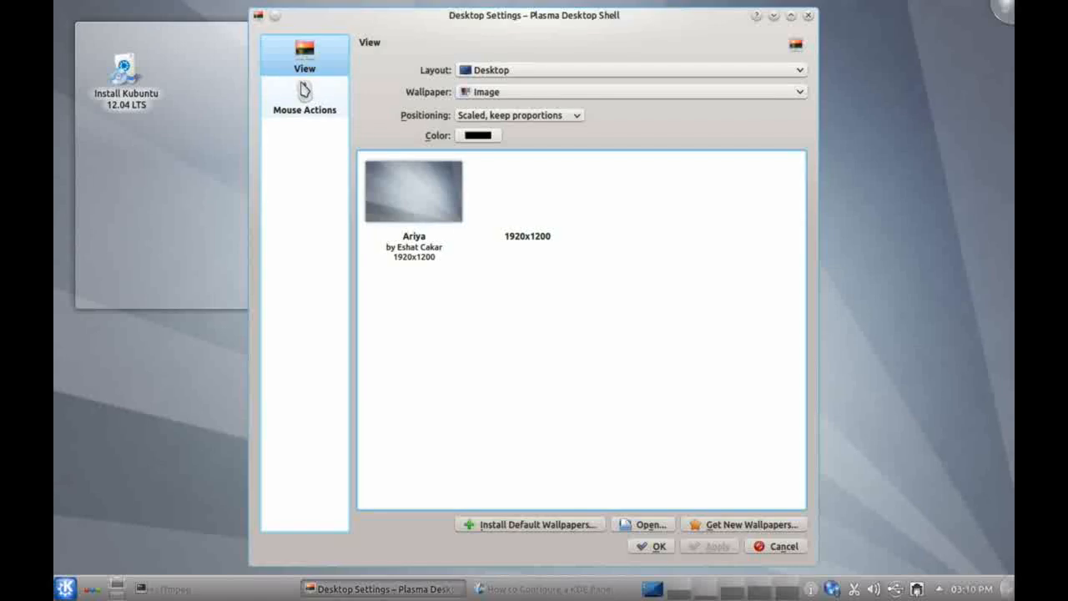
{"action": "left_click", "coordinate": [307, 100]}
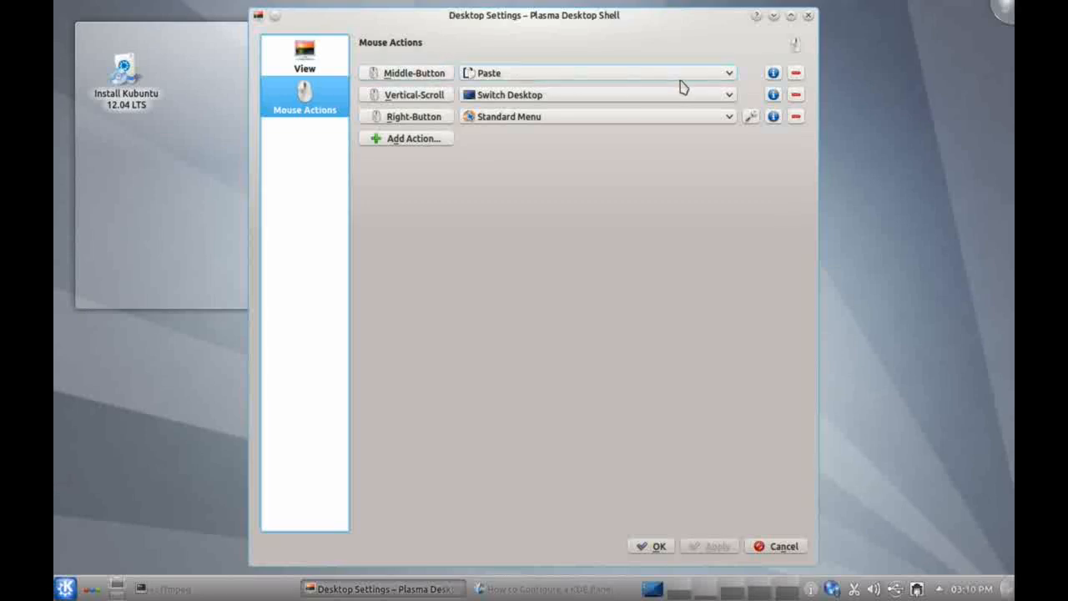
{"action": "left_click", "coordinate": [724, 75]}
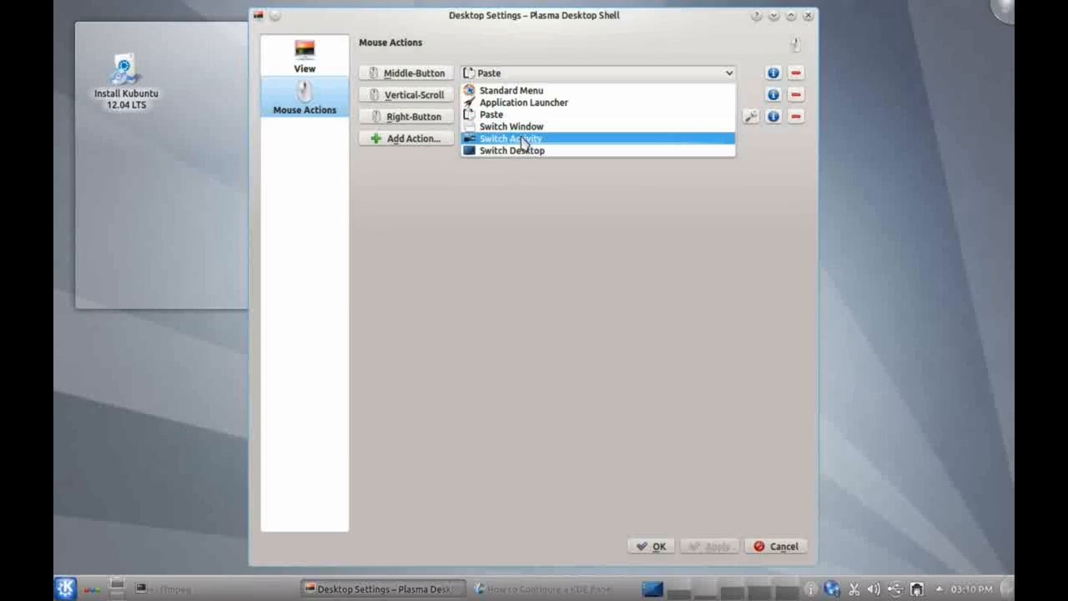
{"action": "left_click", "coordinate": [560, 214]}
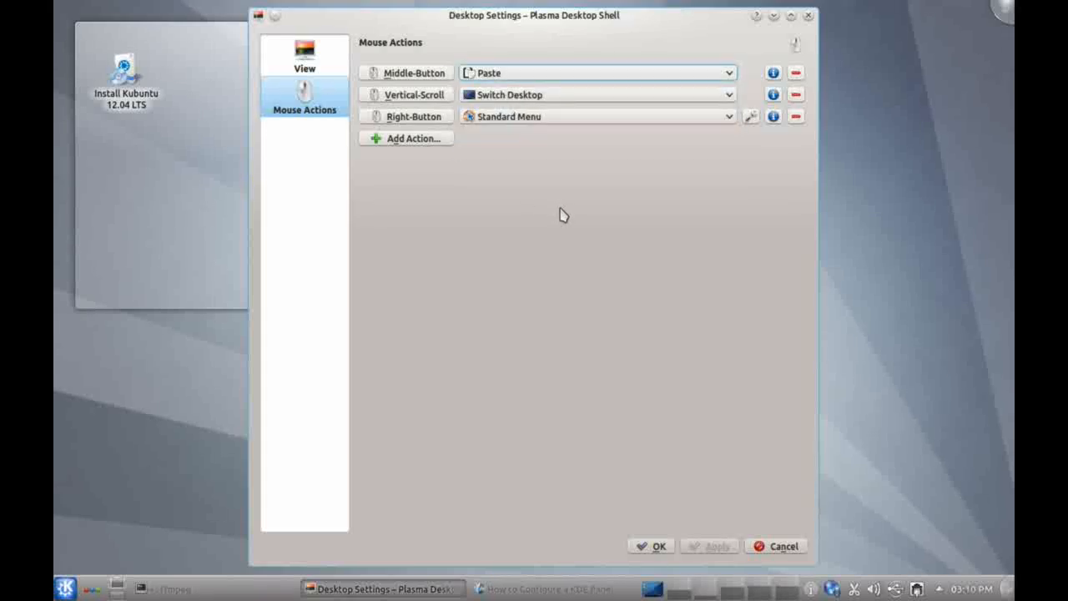
{"action": "left_click", "coordinate": [772, 547]}
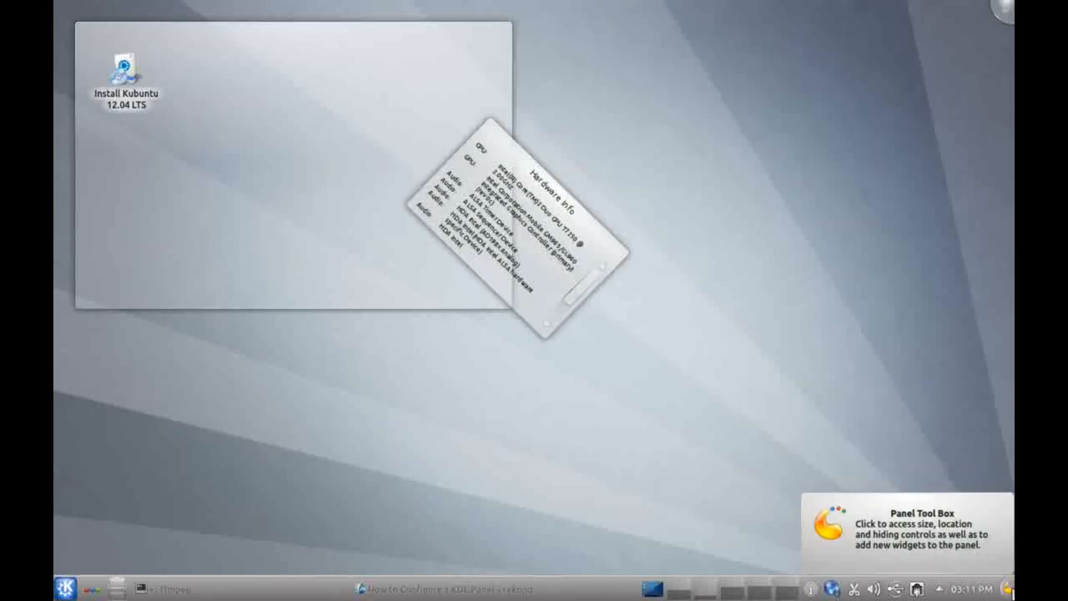
Place a System Load Viewer widget on the desktop and close the widget list
{"action": "left_click", "coordinate": [1007, 588]}
{"action": "left_click", "coordinate": [745, 526]}
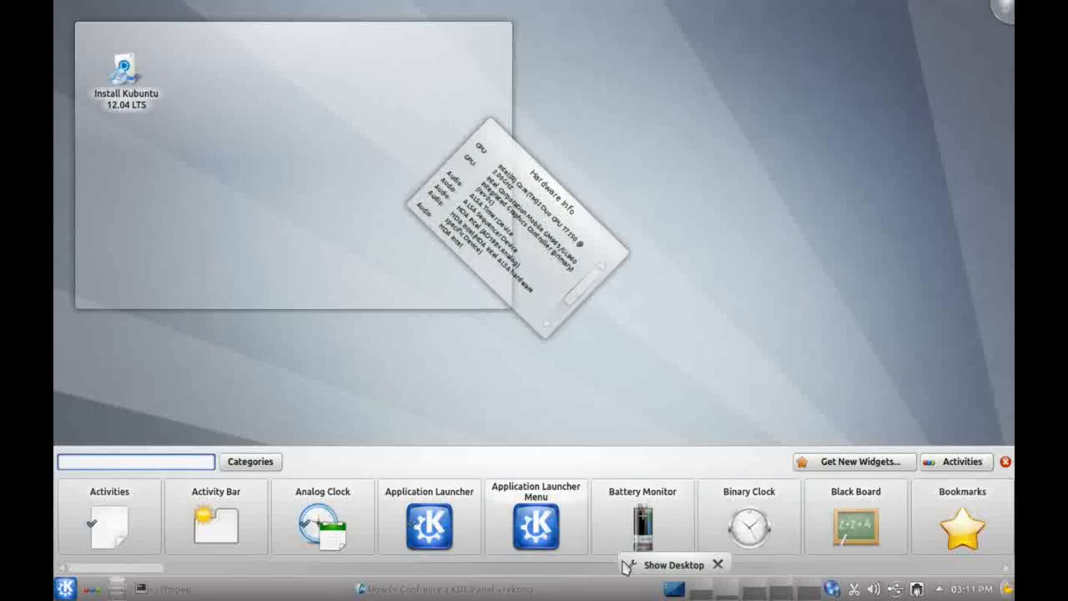
{"action": "left_click_drag", "start_coordinate": [136, 572], "coordinate": [886, 568]}
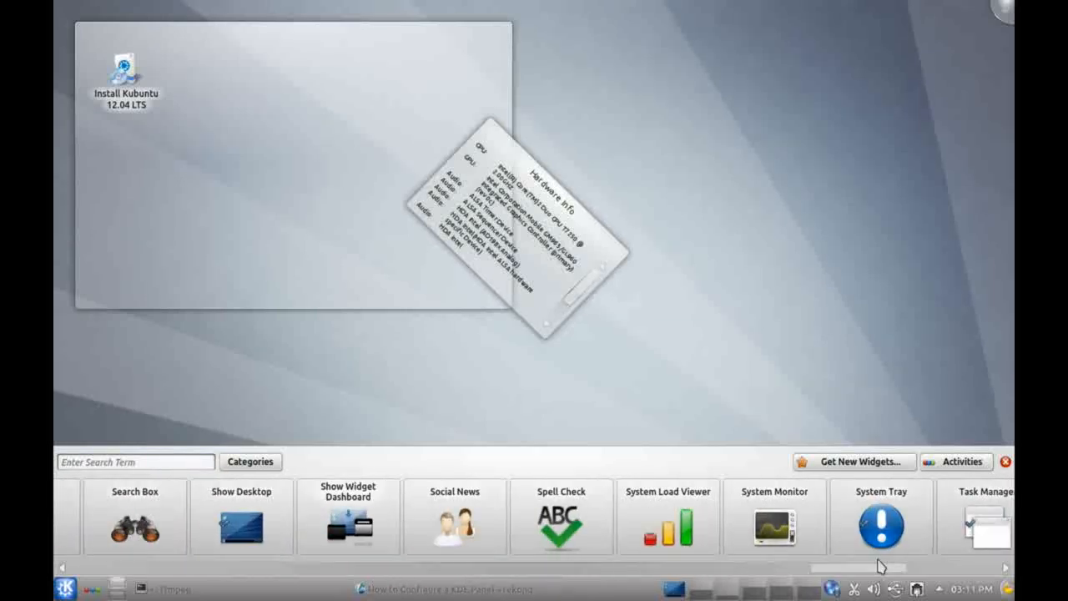
{"action": "left_click_drag", "start_coordinate": [710, 513], "coordinate": [775, 258]}
{"action": "mouse_move", "coordinate": [1011, 342]}
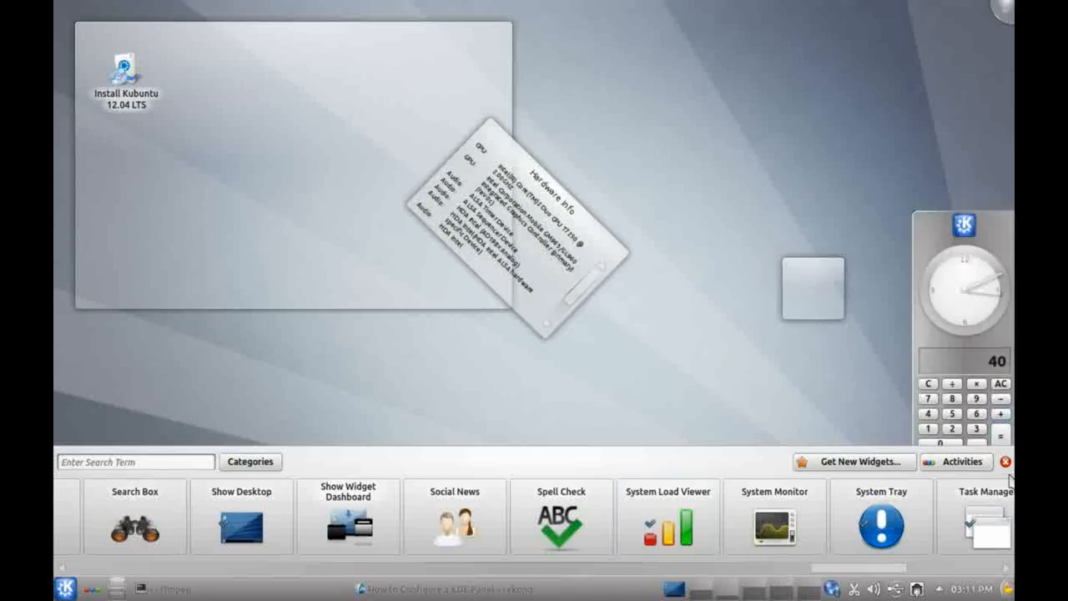
{"action": "left_click", "coordinate": [1006, 463]}
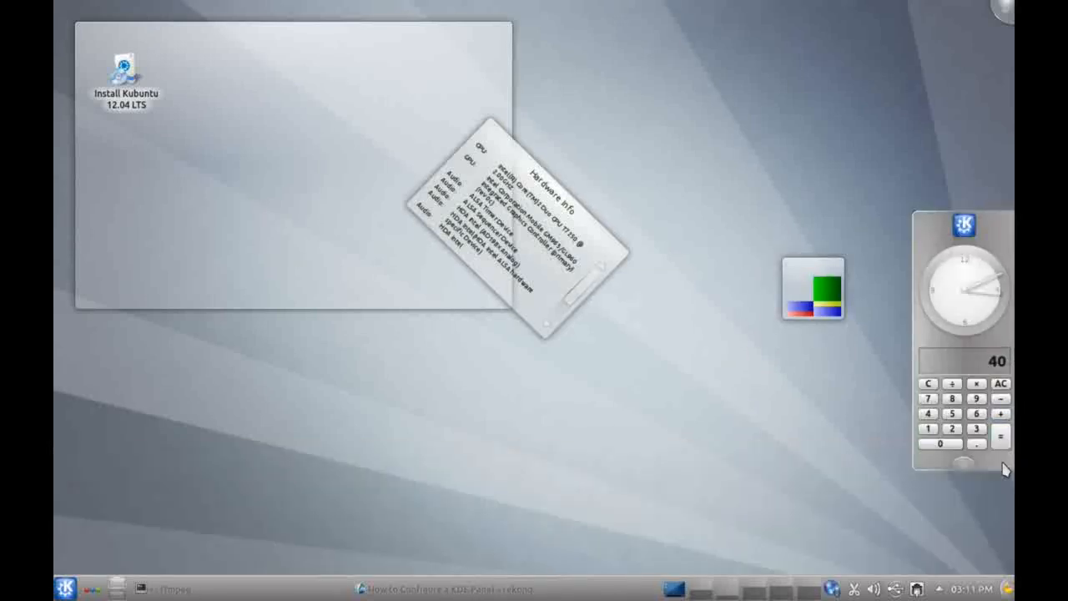
Move the System Load Viewer up and away from the auto-hide panel, and open and close its System Activity window
{"action": "mouse_move", "coordinate": [810, 299]}
{"action": "left_click_drag", "start_coordinate": [811, 299], "coordinate": [748, 210]}
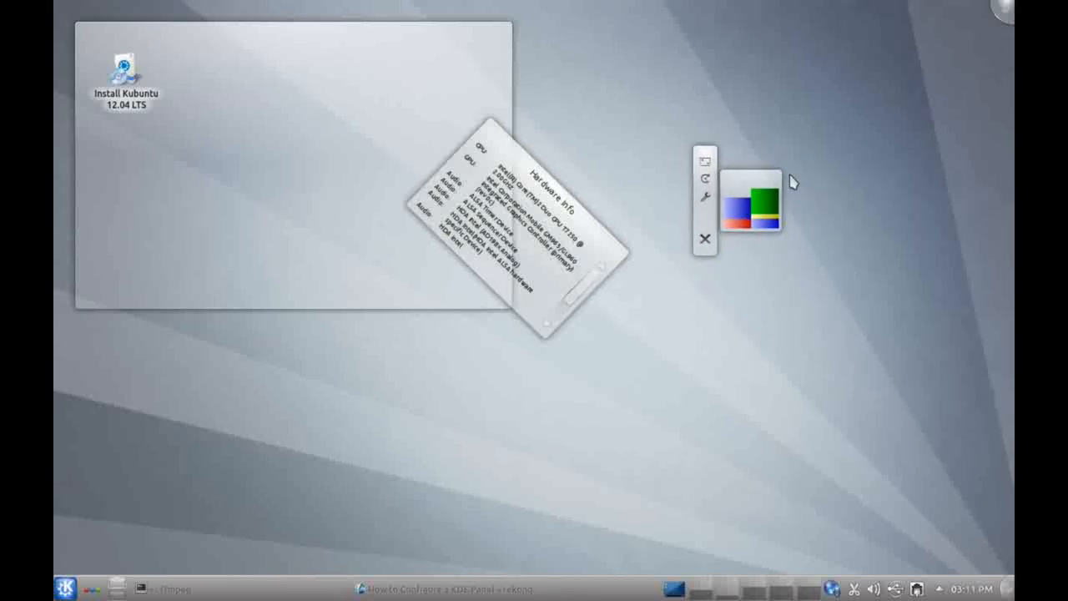
{"action": "left_click", "coordinate": [768, 174]}
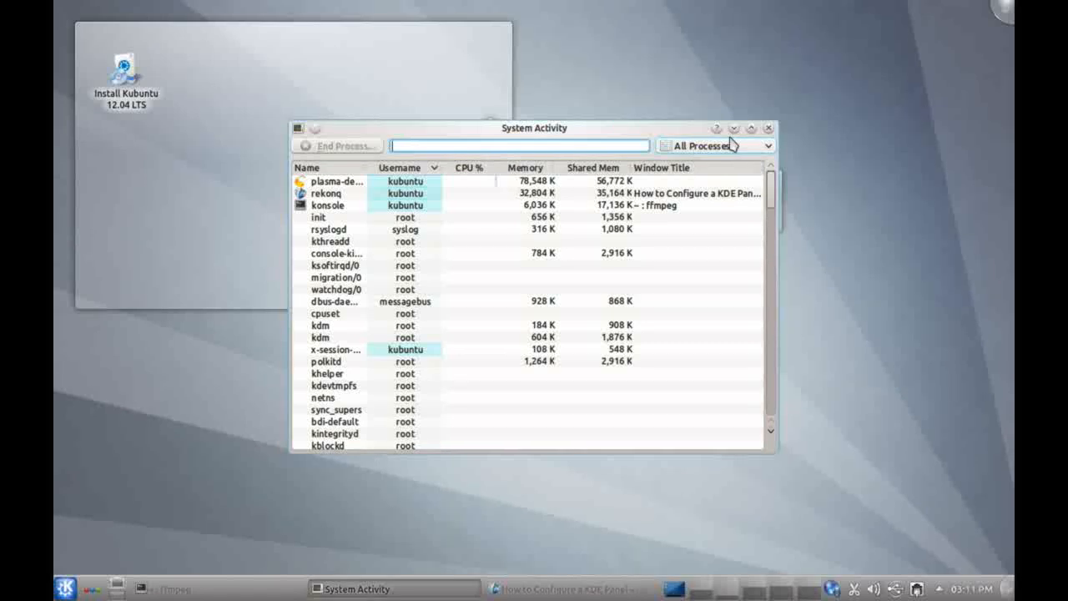
{"action": "left_click", "coordinate": [768, 128]}
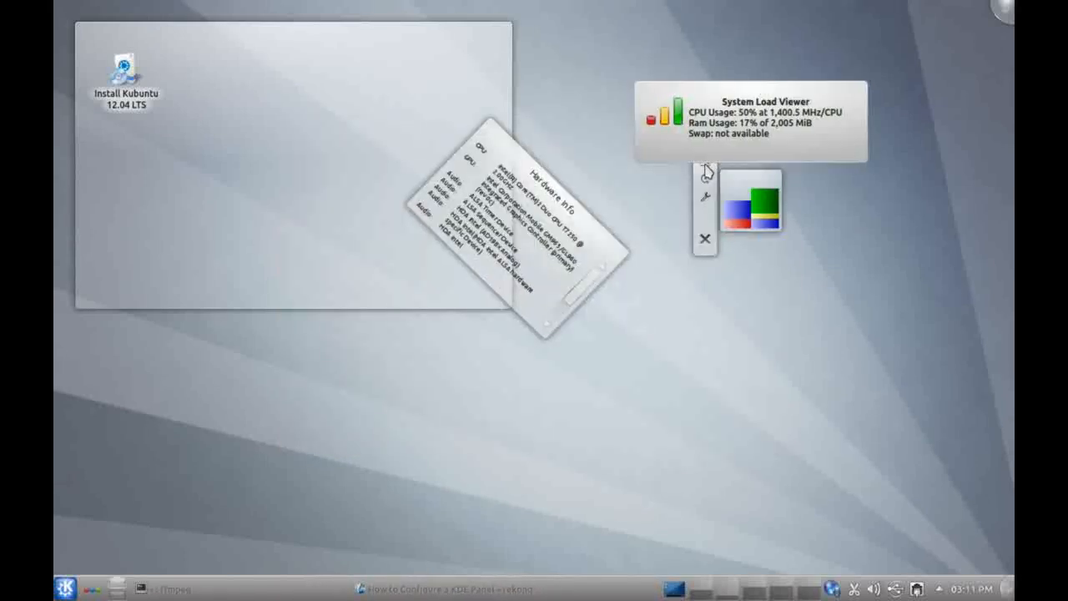
Enlarge the System Load Viewer and Hardware Info widgets on the desktop
{"action": "left_click_drag", "start_coordinate": [706, 171], "coordinate": [662, 64]}
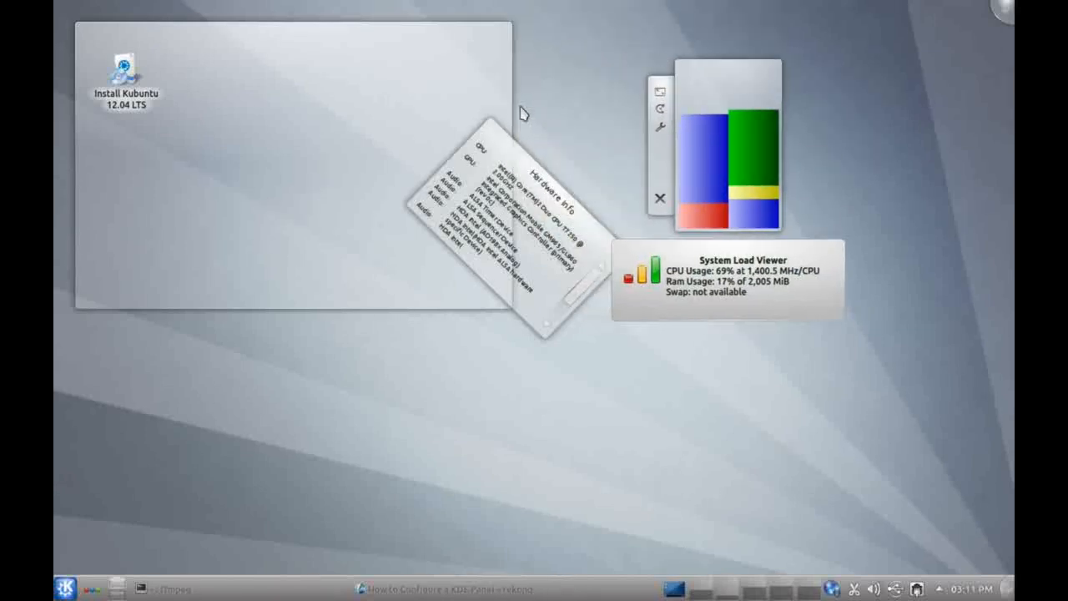
{"action": "mouse_move", "coordinate": [506, 175]}
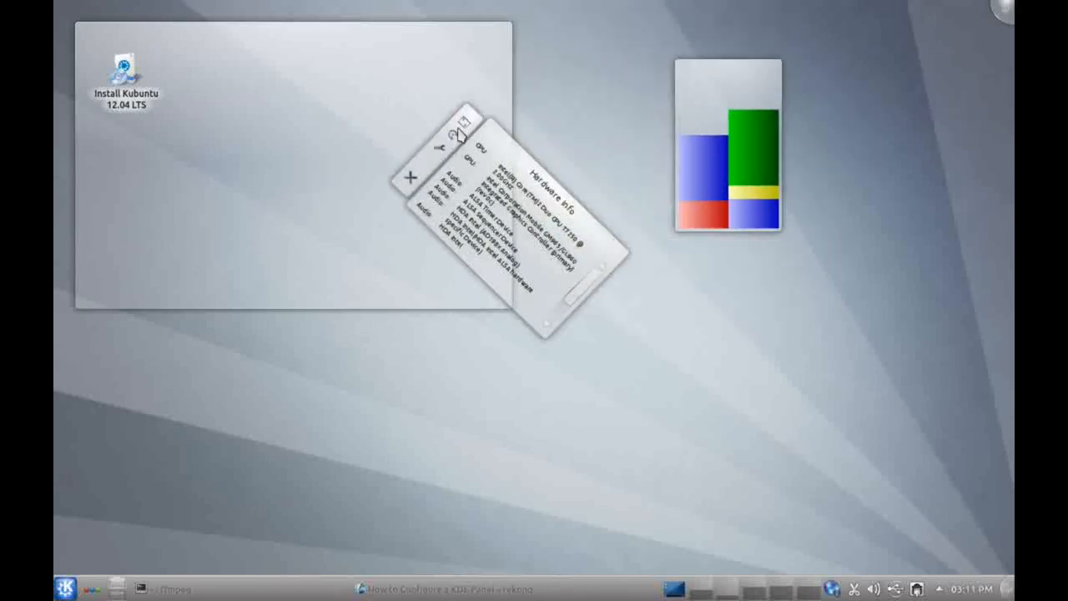
{"action": "left_click_drag", "start_coordinate": [456, 133], "coordinate": [414, 62]}
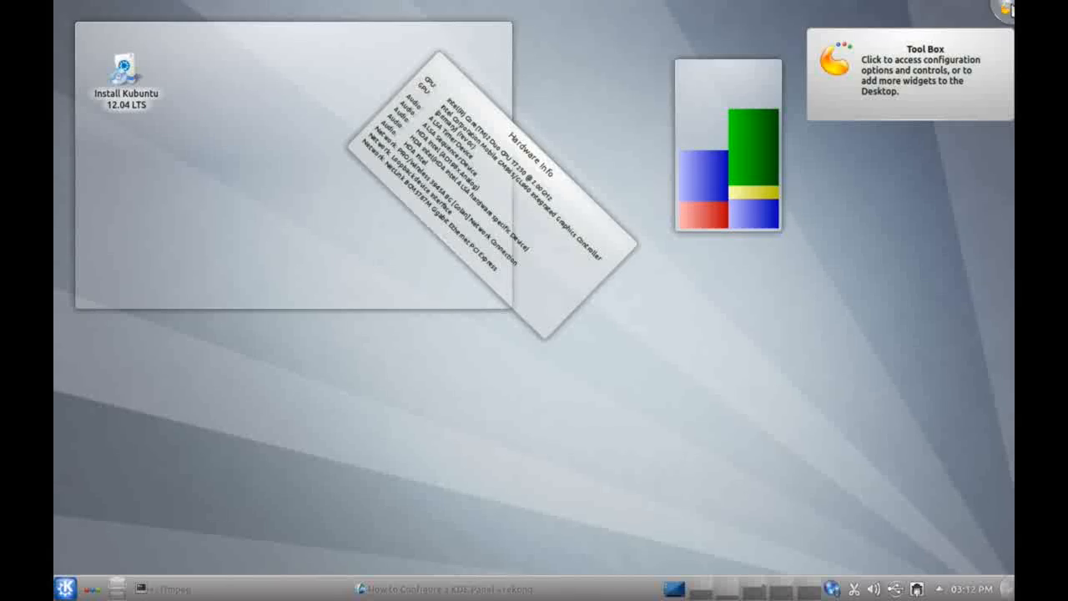
Lock the widgets through the desktop Tool Box and check whether the desktop widgets still offer their edit handles
{"action": "left_click", "coordinate": [1005, 10]}
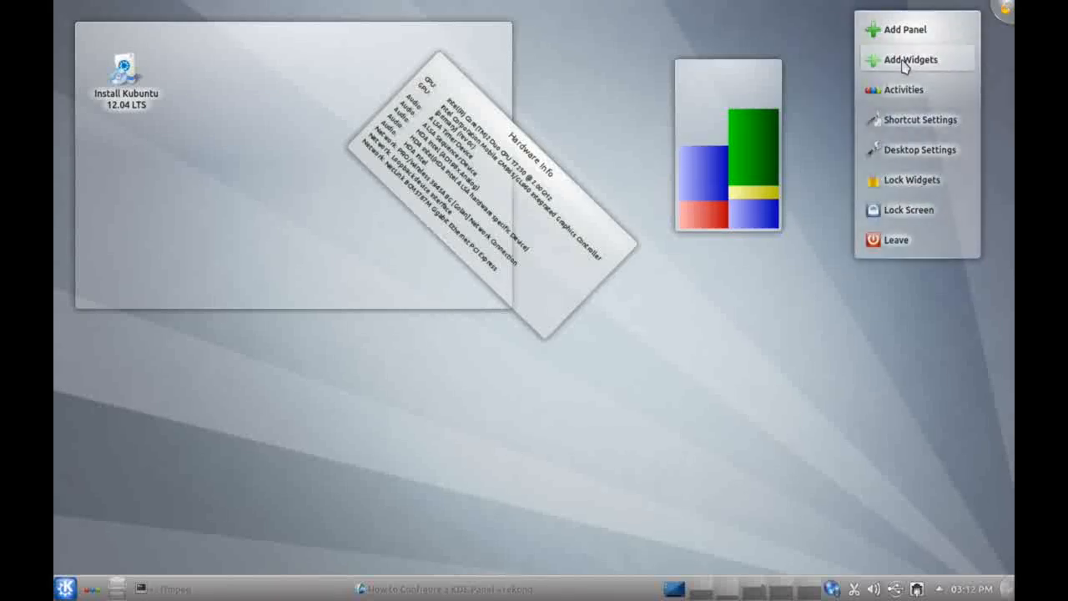
{"action": "left_click", "coordinate": [901, 181]}
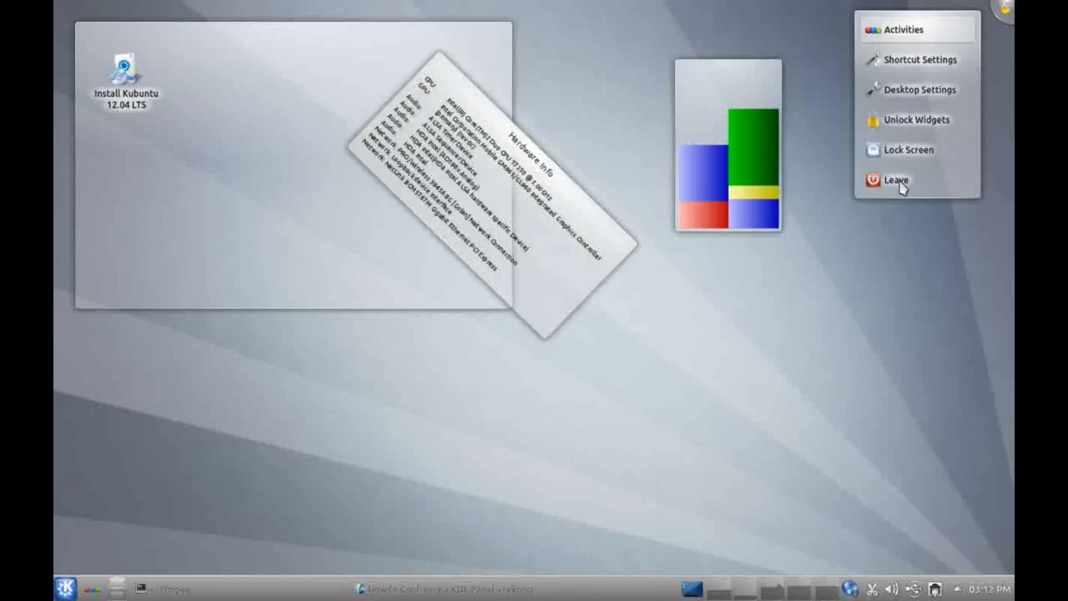
{"action": "left_click", "coordinate": [1004, 10]}
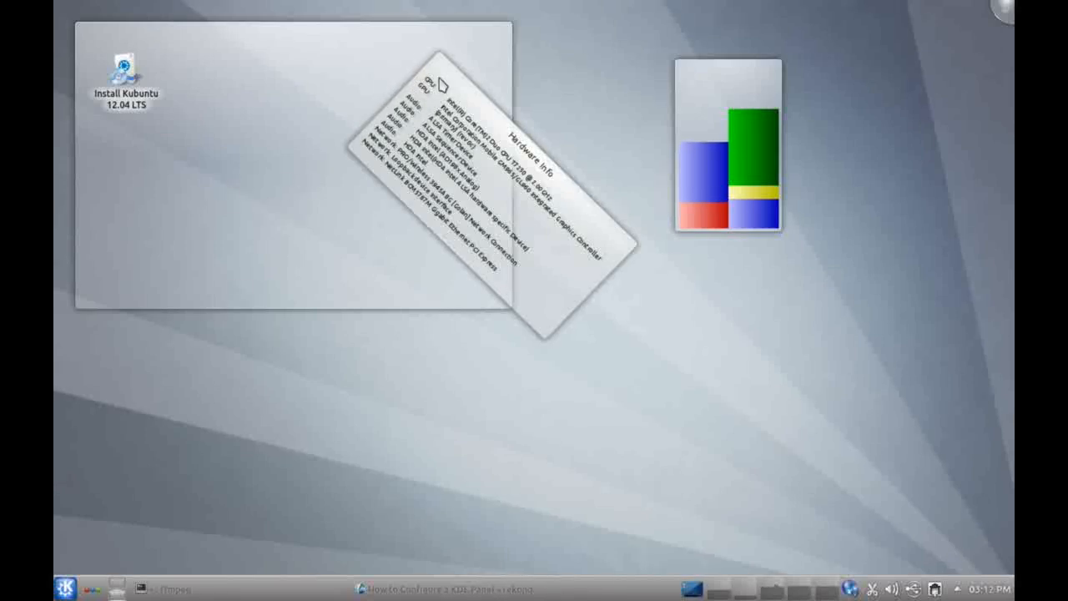
{"action": "mouse_move", "coordinate": [736, 94]}
{"action": "mouse_move", "coordinate": [968, 288]}
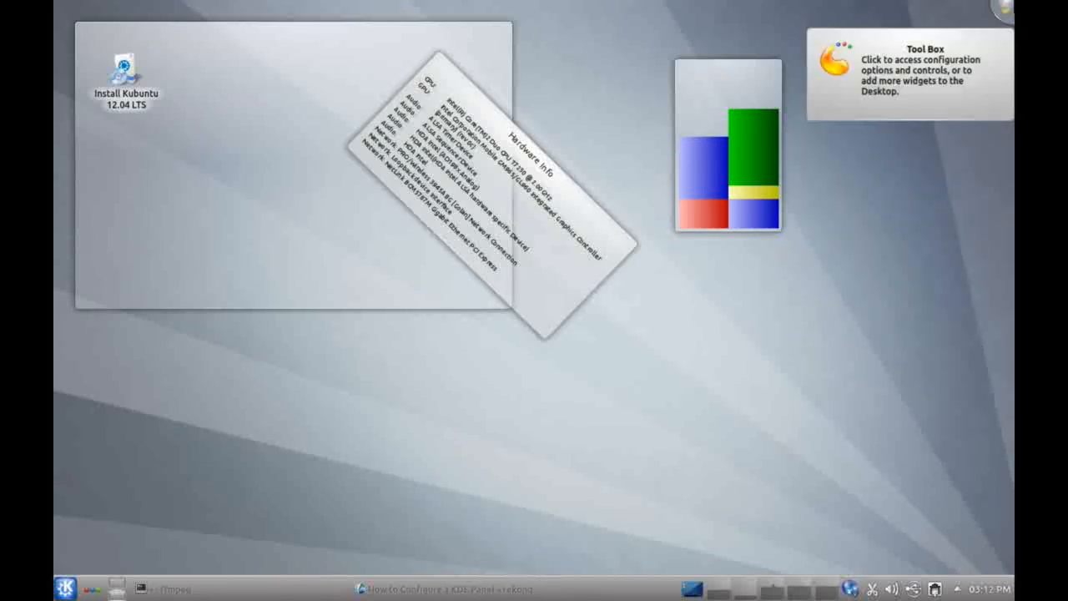
Unlock the widgets through the desktop Tool Box and bring up the System Load Viewer's edit handle
{"action": "left_click", "coordinate": [1008, 6]}
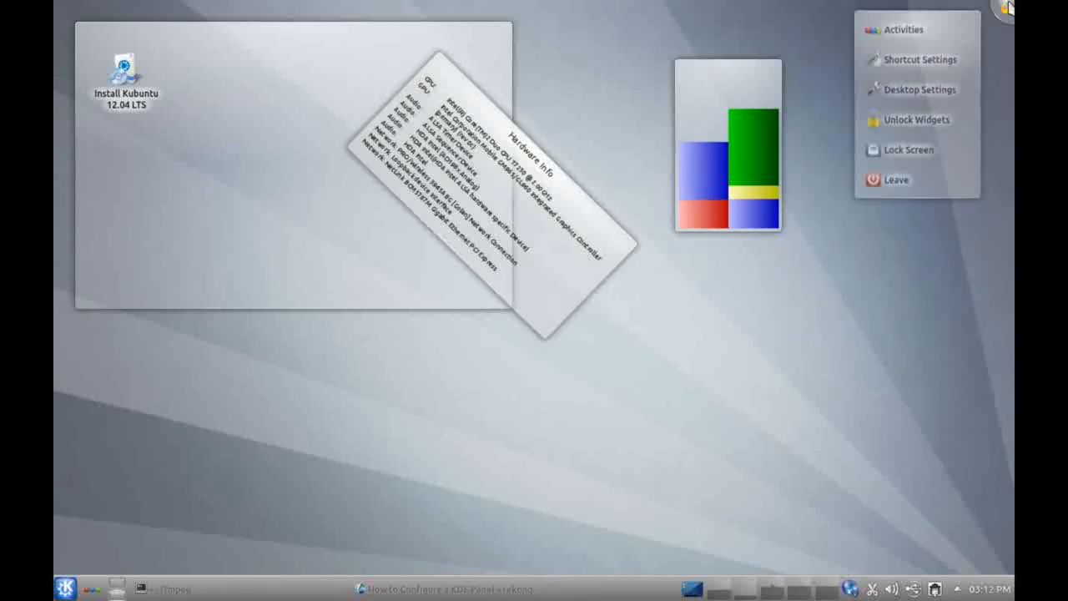
{"action": "left_click", "coordinate": [909, 122]}
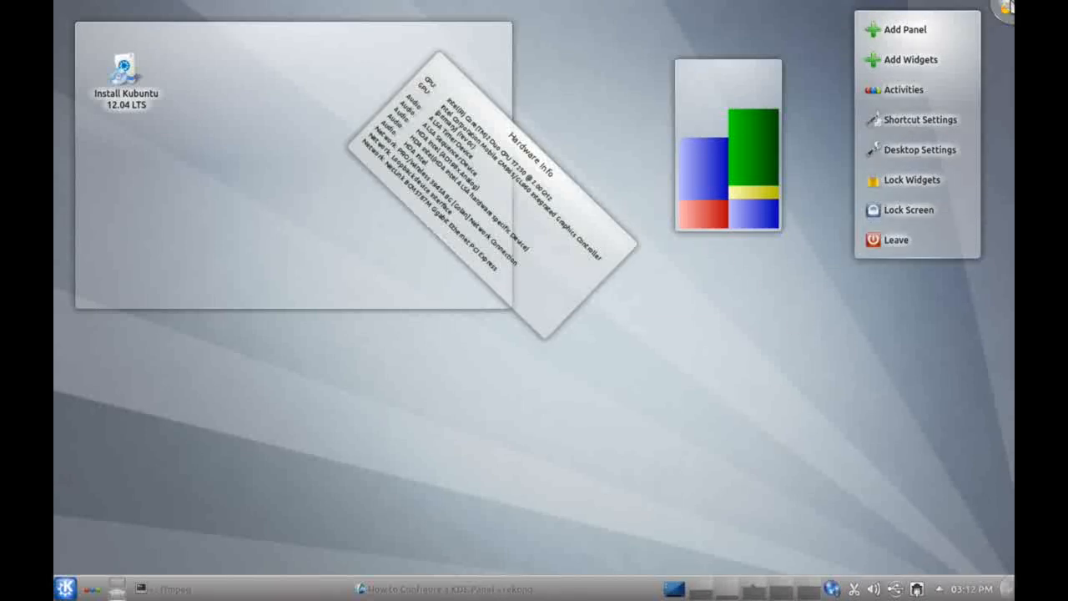
{"action": "left_click", "coordinate": [1006, 9]}
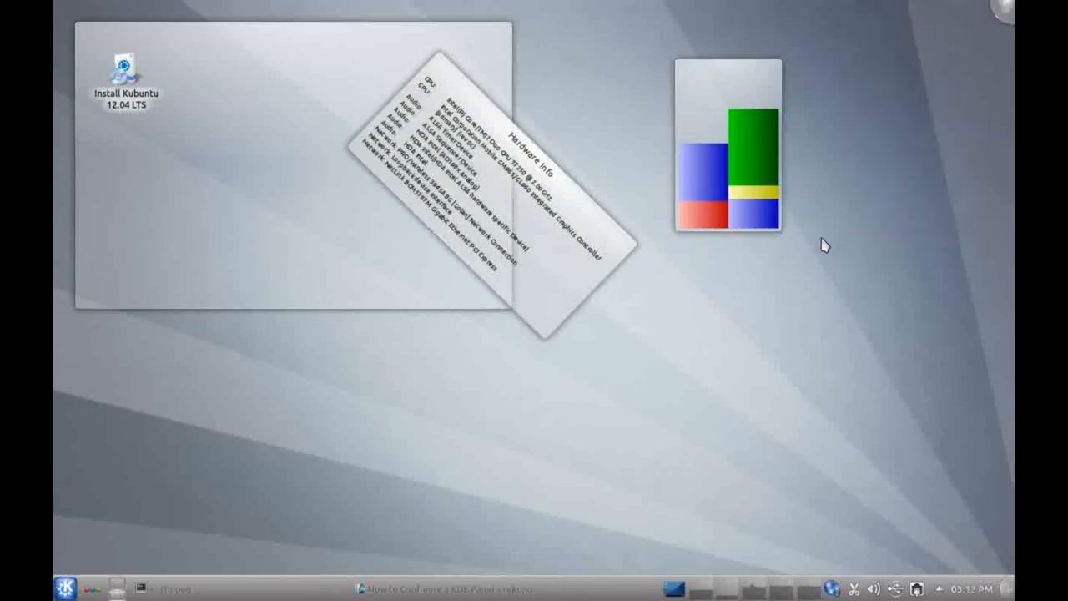
{"action": "mouse_move", "coordinate": [766, 172]}
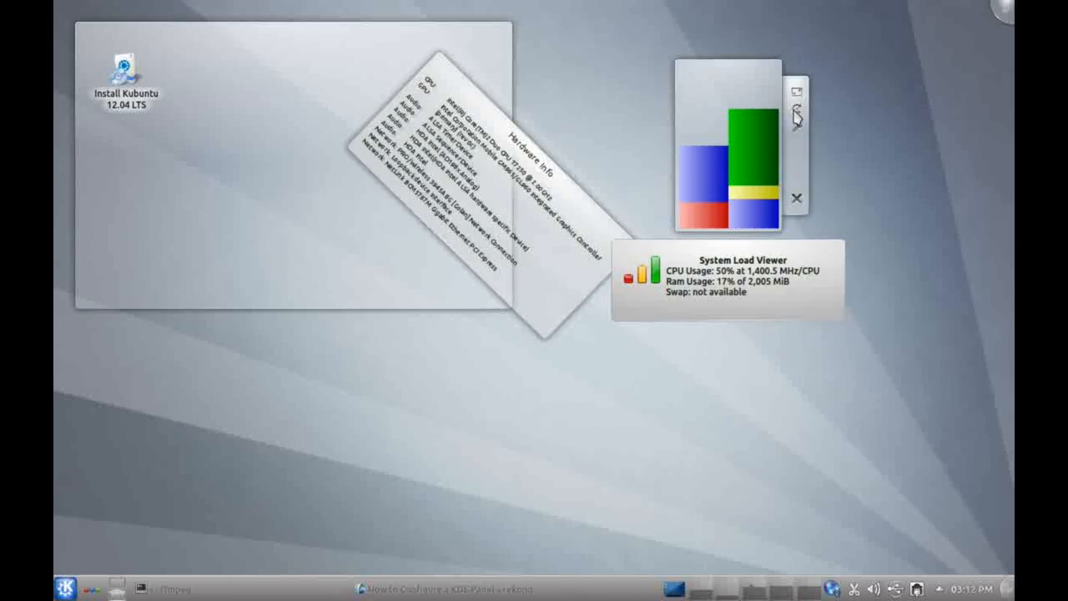